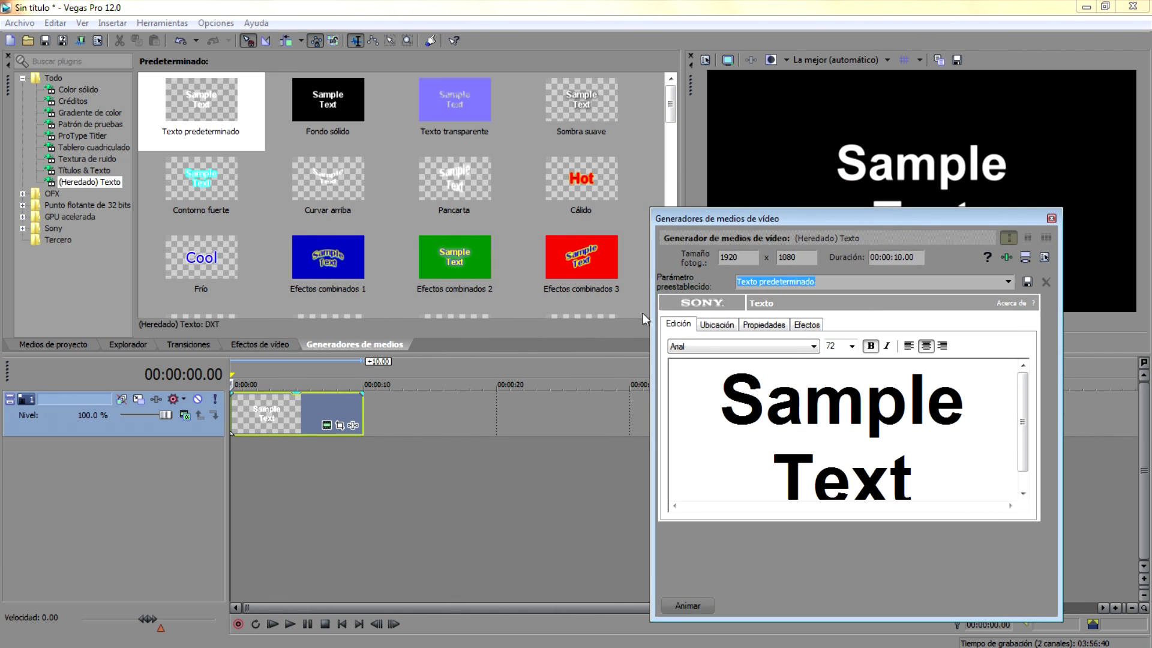
# - Extend the text clip on the timeline to 00:00:21.00 and match the generated media's duration to it
pyautogui.click(511, 413)
pyautogui.press('Left')
pyautogui.press('Left')
pyautogui.press('Left')
pyautogui.press('Left')
pyautogui.press('Left')
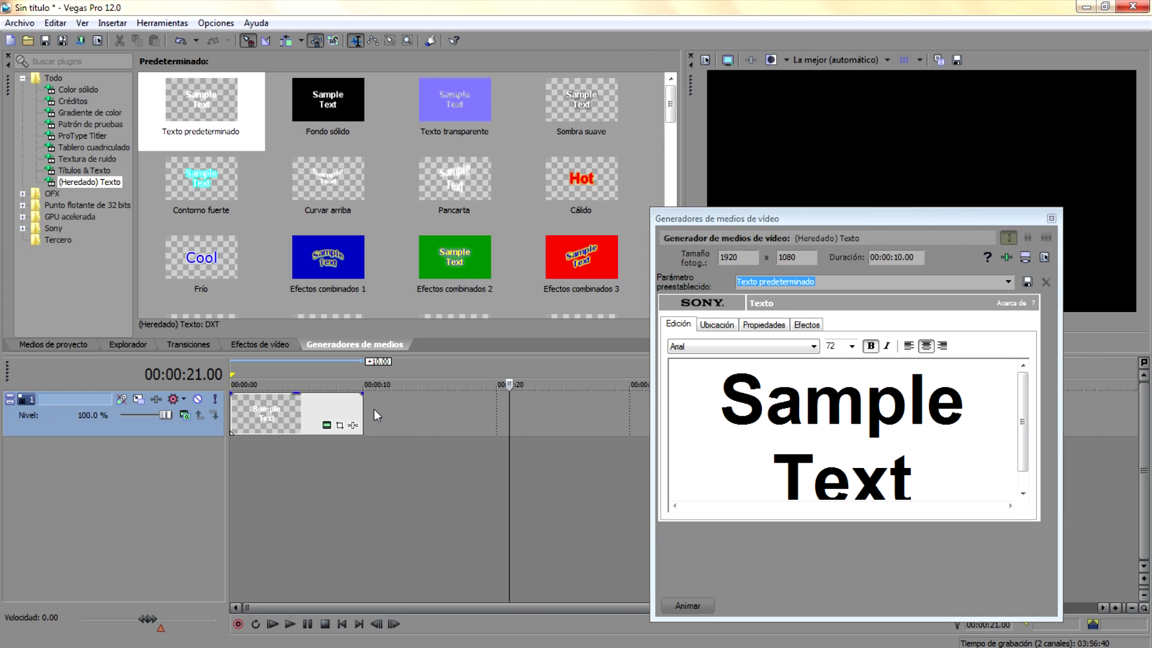
pyautogui.moveTo(362, 409); pyautogui.dragTo(514, 415)
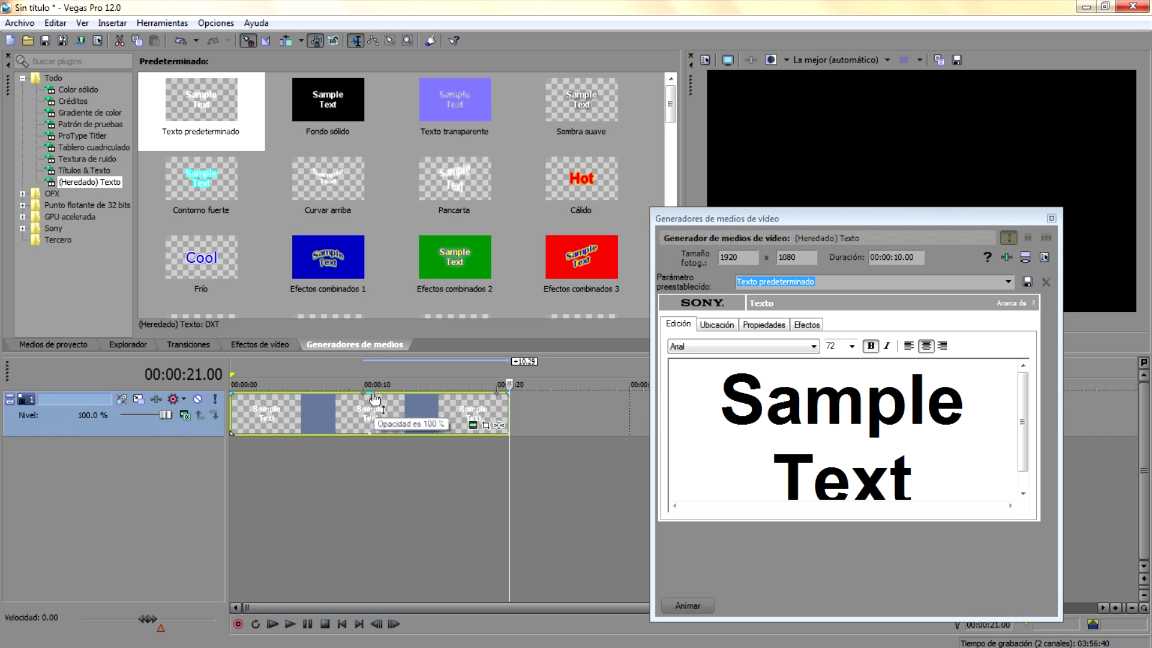
pyautogui.click(1026, 258)
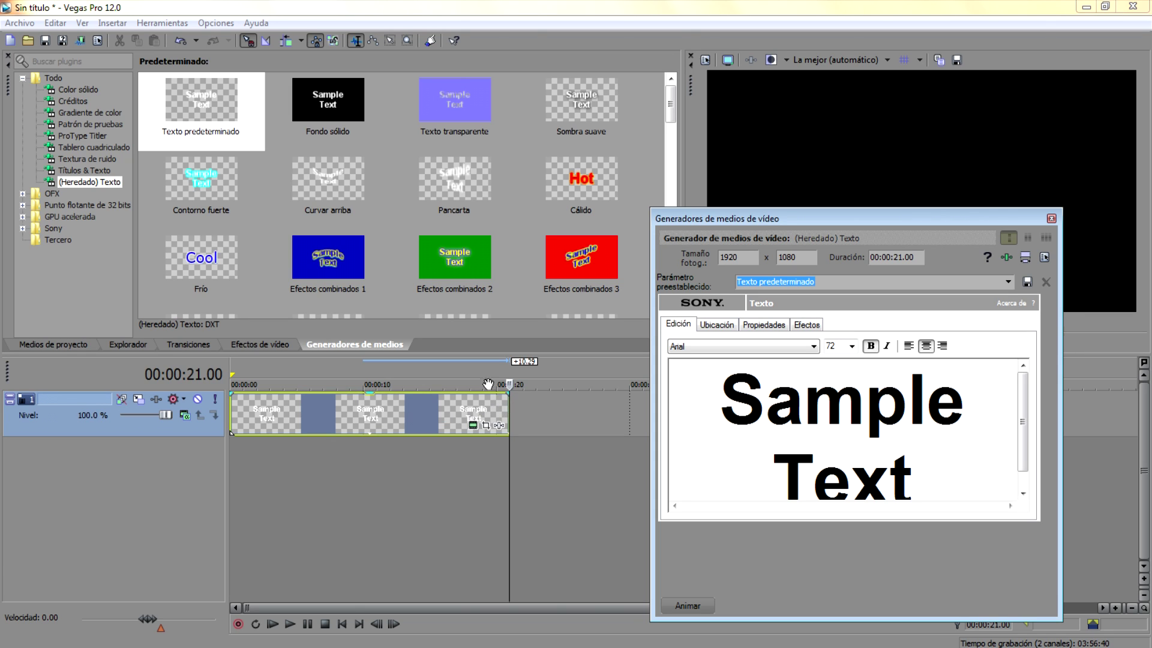
# - Change the title's font to Alegreya SC
pyautogui.click(777, 351)
pyautogui.press('Home')
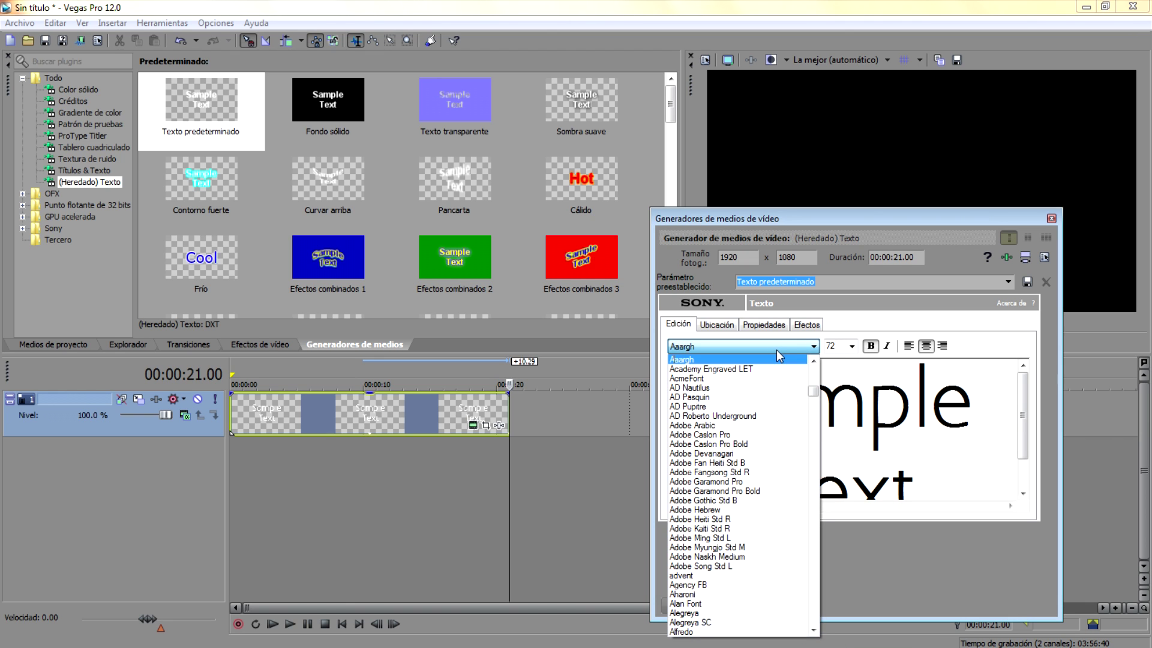
pyautogui.click(715, 623)
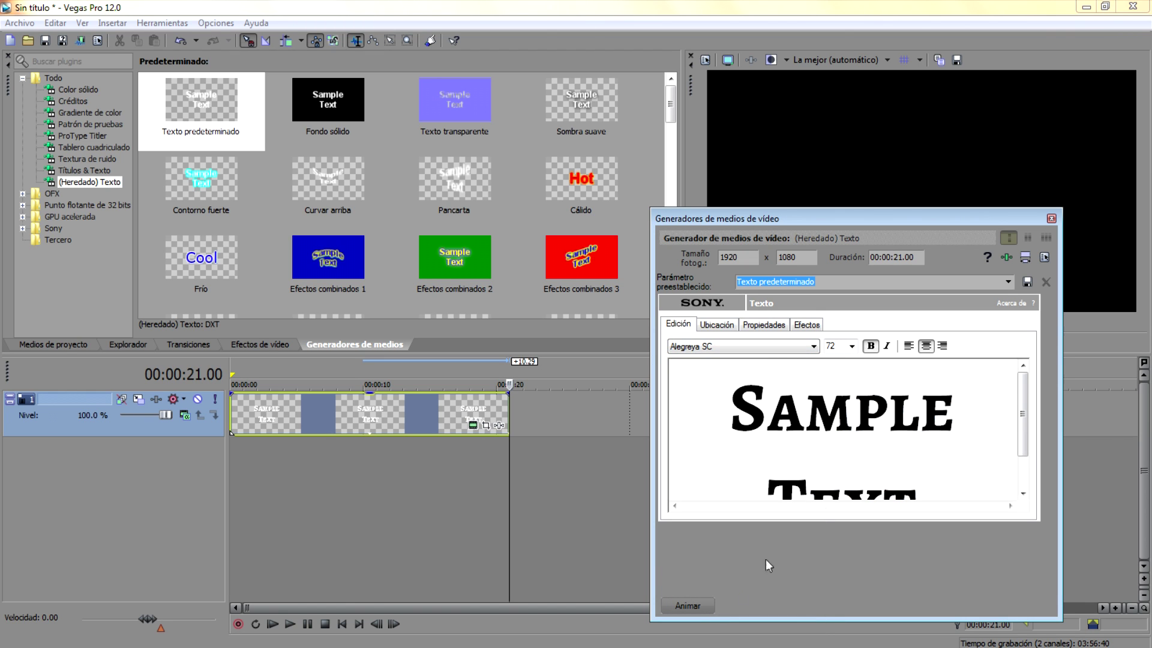
# - Replace the sample text with SOSTENIMIENTO and set its font size to 48
pyautogui.hotkey('ctrl', 'a')
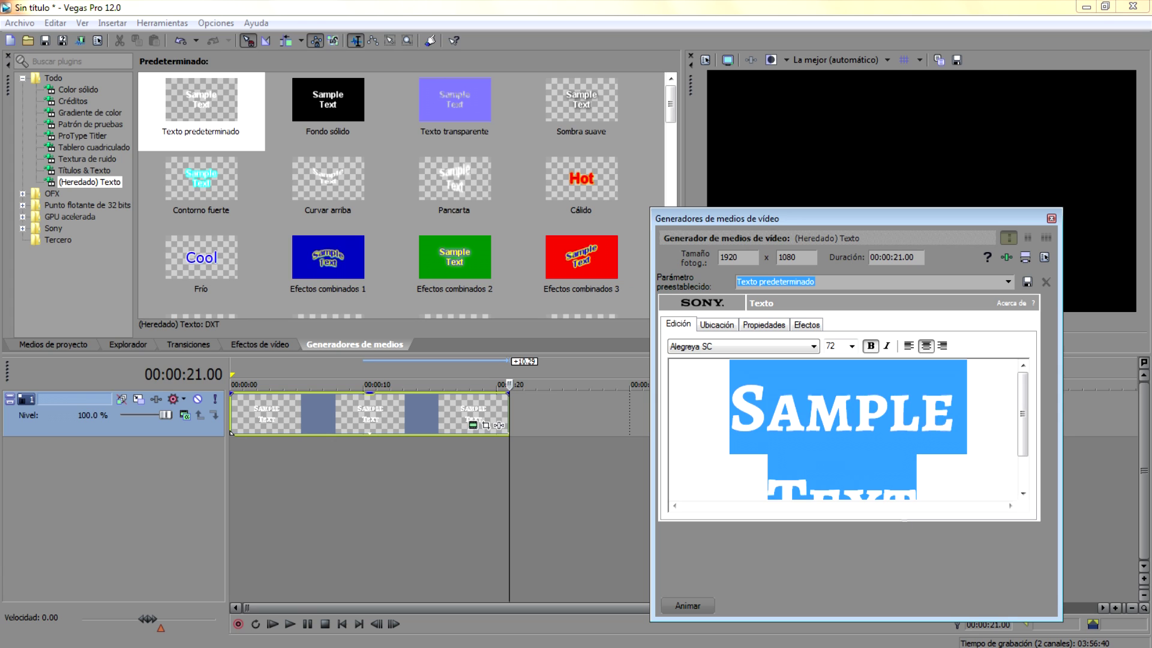
pyautogui.write('SOSTENIMIENTO')
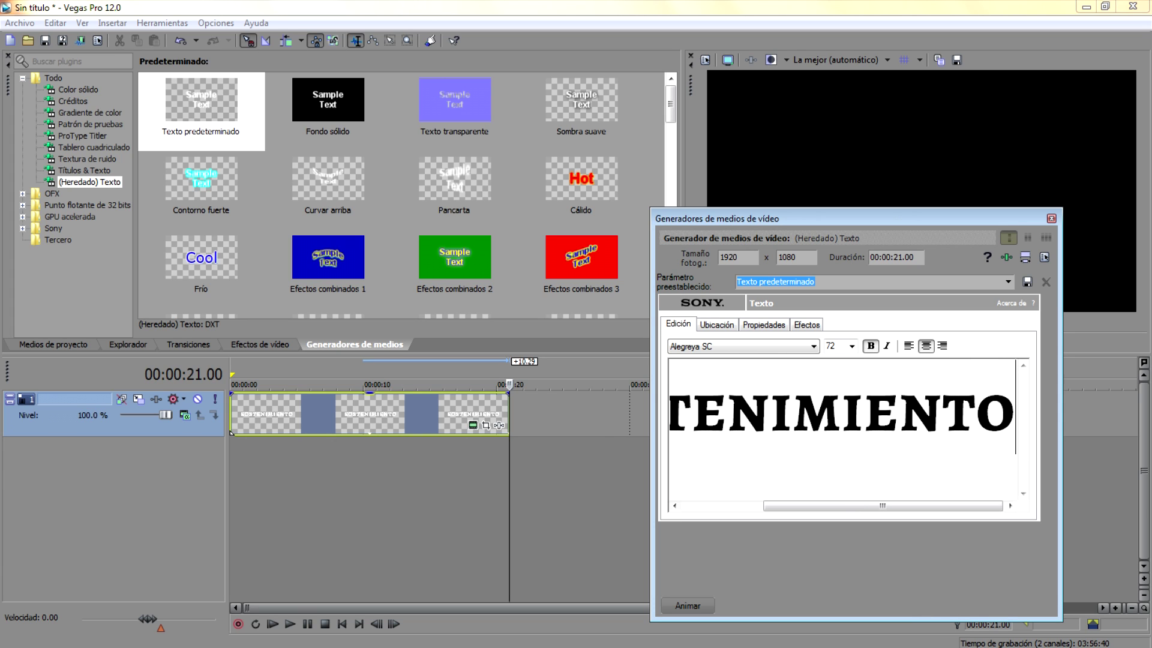
pyautogui.click(834, 346)
pyautogui.scroll(1, 834, 346)
pyautogui.scroll(1, 834, 352)
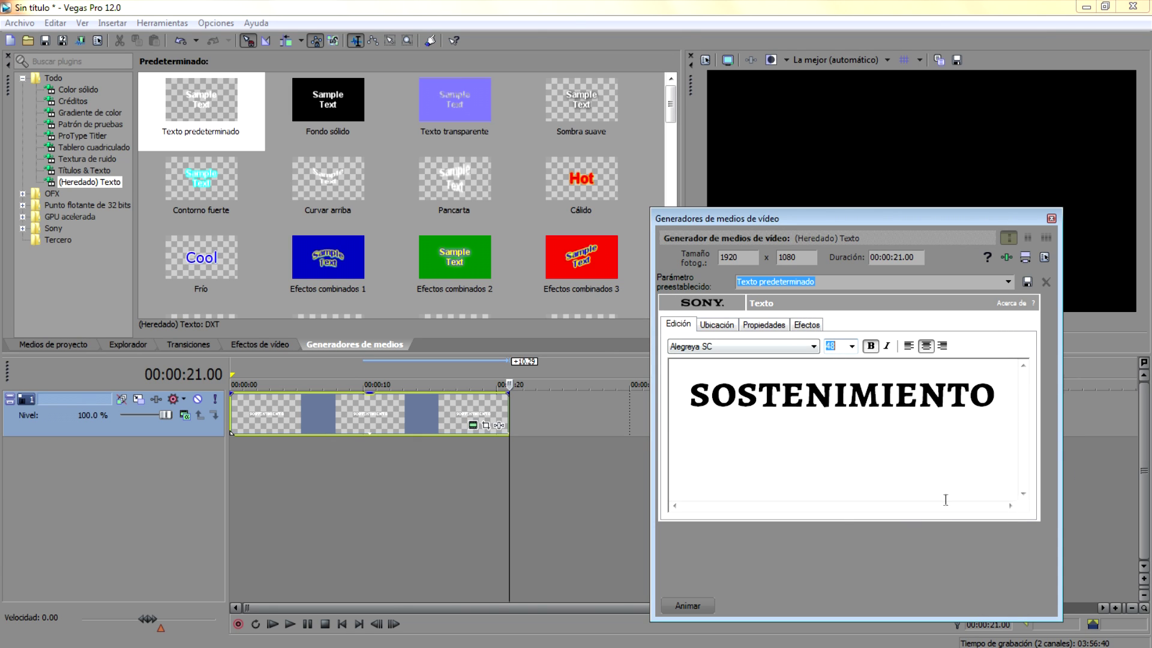
# - Preview the title at 00:00:07.07 and close the video media generator window
pyautogui.moveTo(951, 231); pyautogui.dragTo(844, 245)
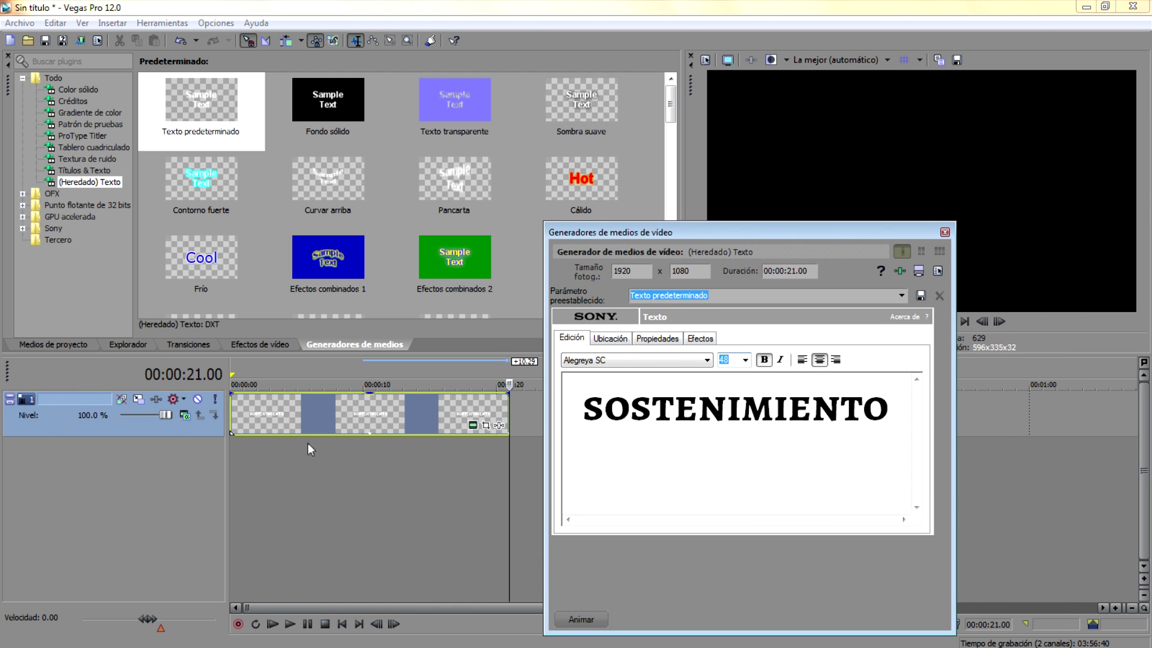
pyautogui.click(326, 459)
pyautogui.moveTo(783, 233); pyautogui.dragTo(416, 180)
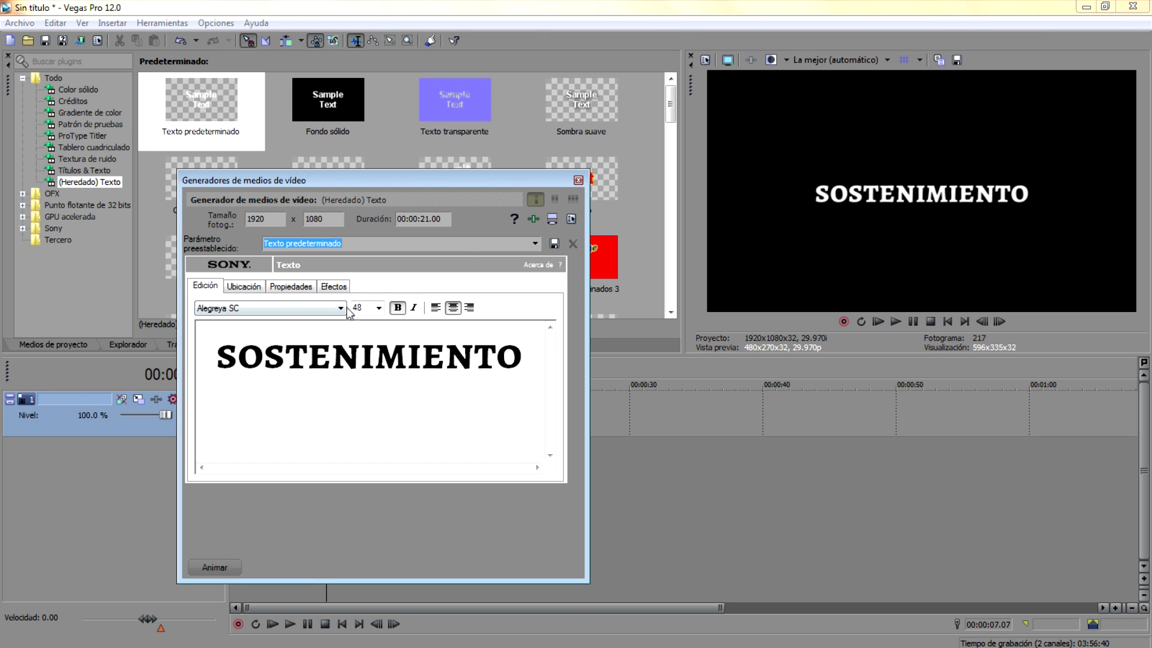
pyautogui.click(579, 180)
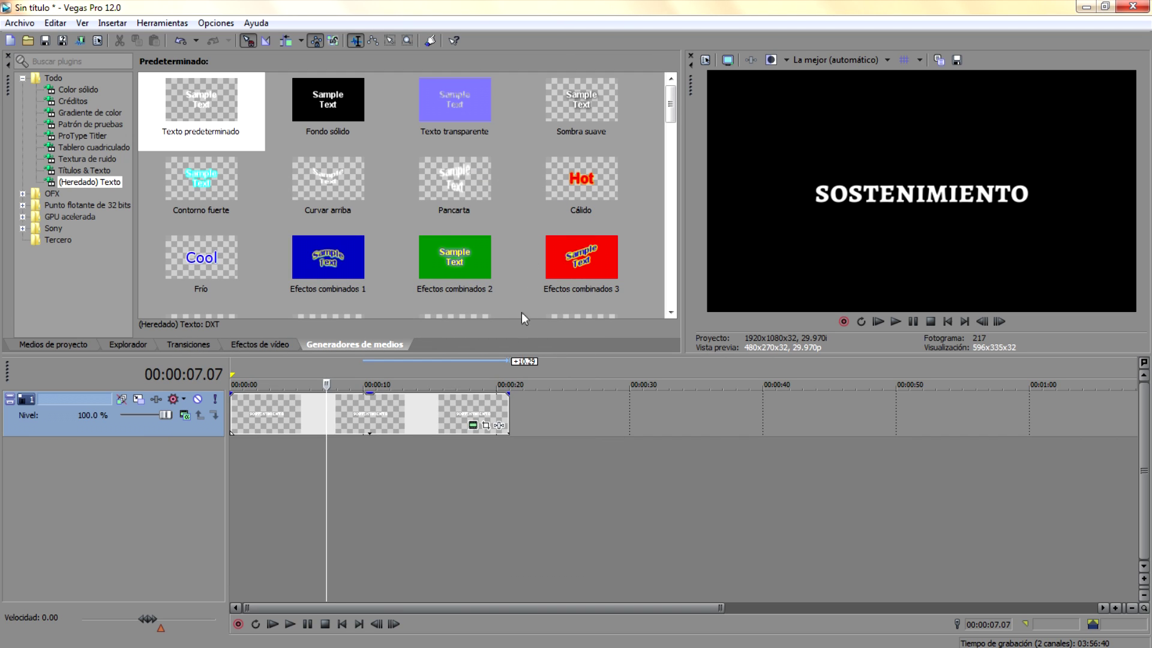
# - Open the title clip's Pan/Crop settings and go to the keyframe interpolation section
pyautogui.click(486, 426)
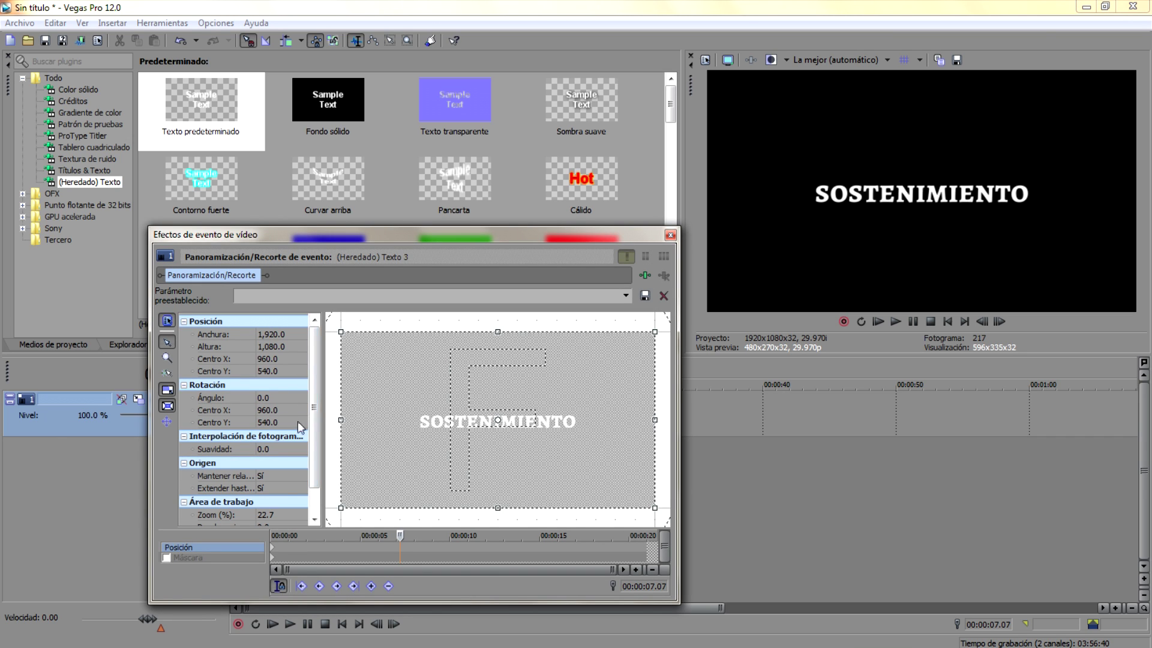
pyautogui.scroll(-1, 312, 423)
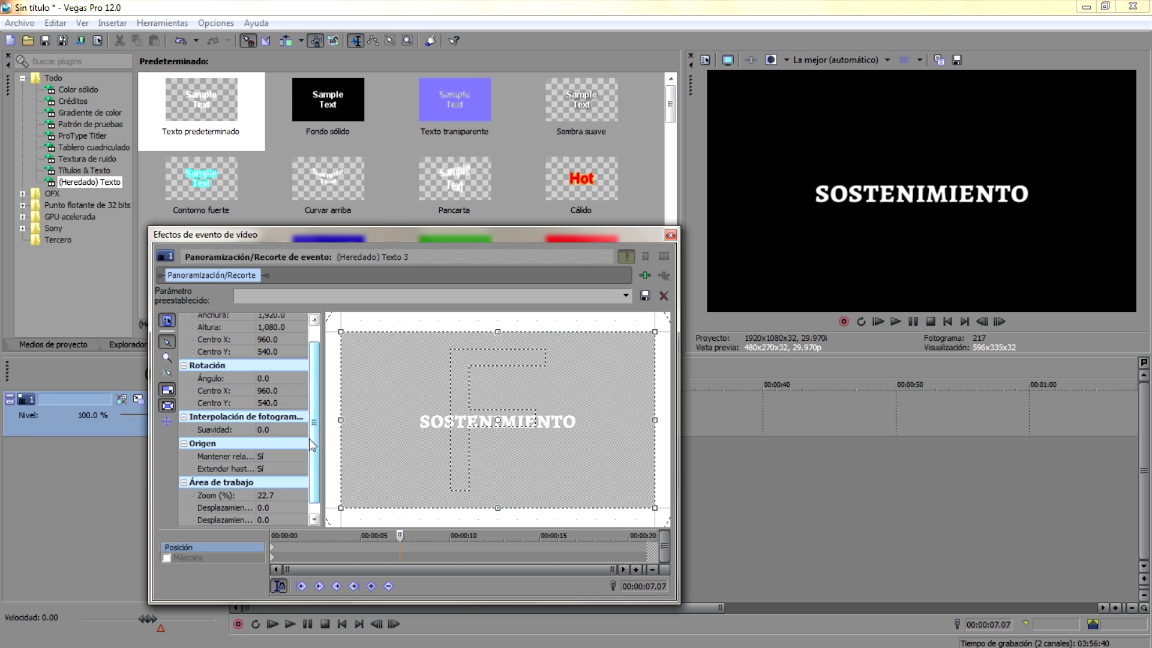
pyautogui.click(186, 419)
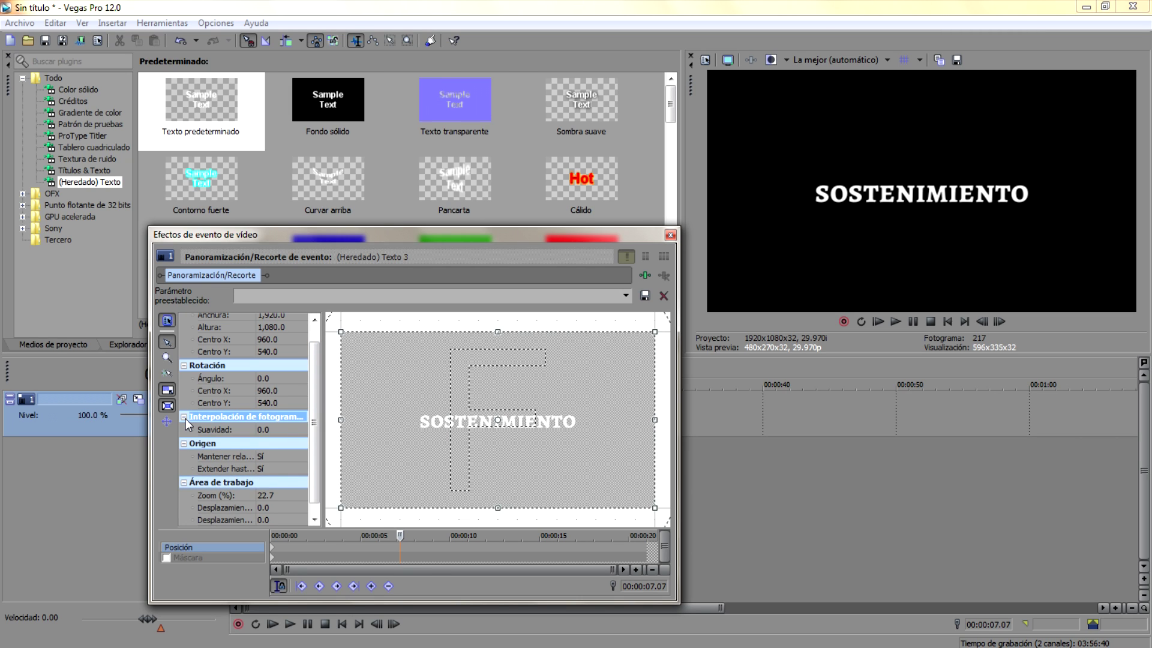
# - Set the keyframe smoothness to 100 at 00:00:07.07
pyautogui.click(301, 431)
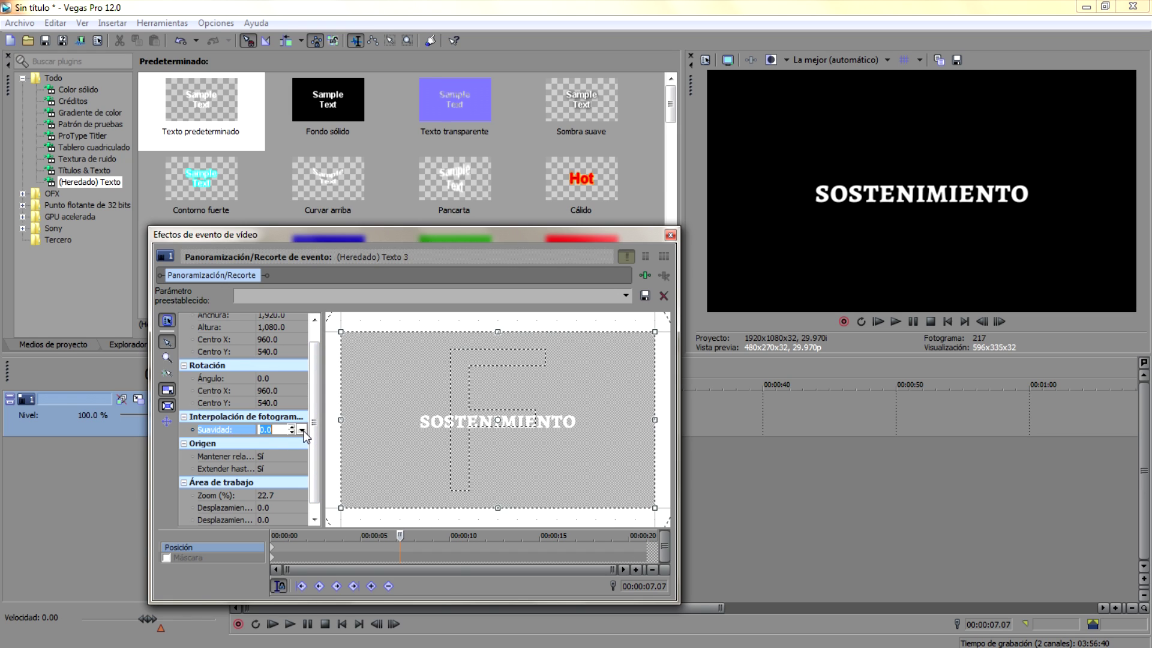
pyautogui.click(302, 431)
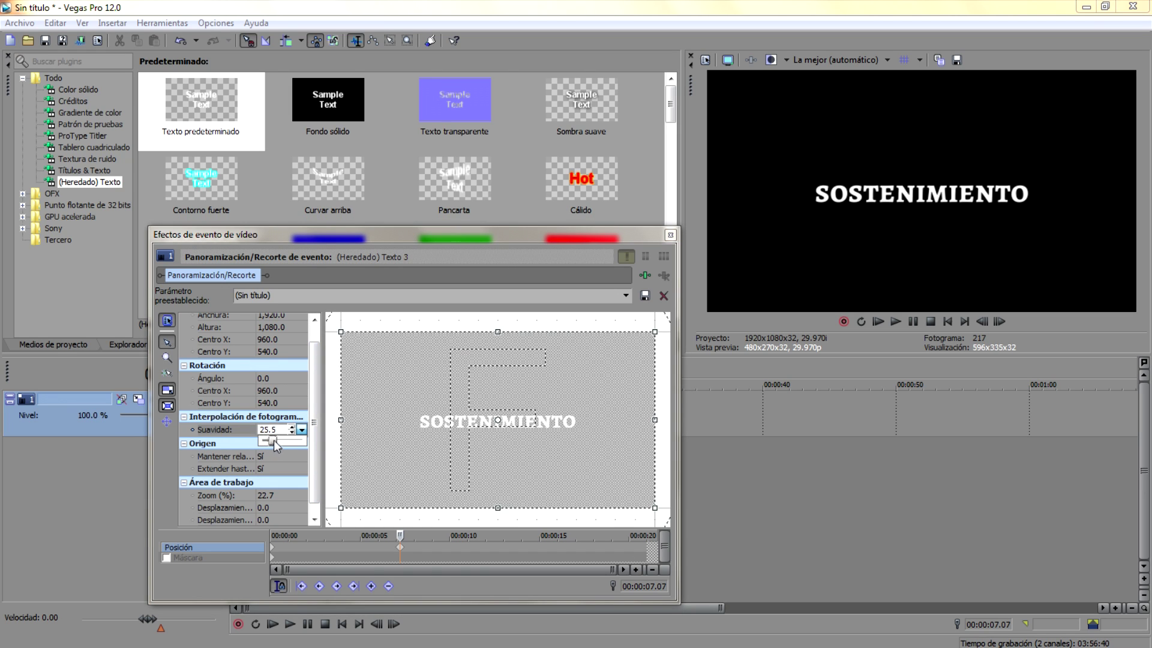
pyautogui.click(303, 432)
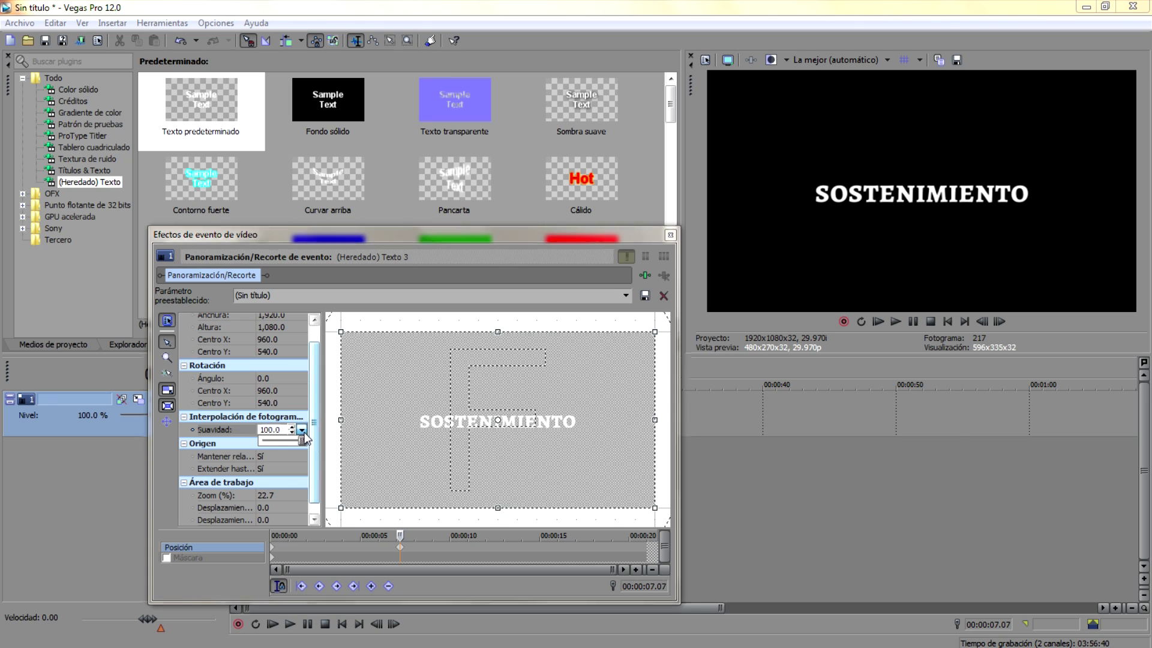
# - Set the smoothness of the starting keyframe at 00:00:00.00 to 100
pyautogui.click(280, 588)
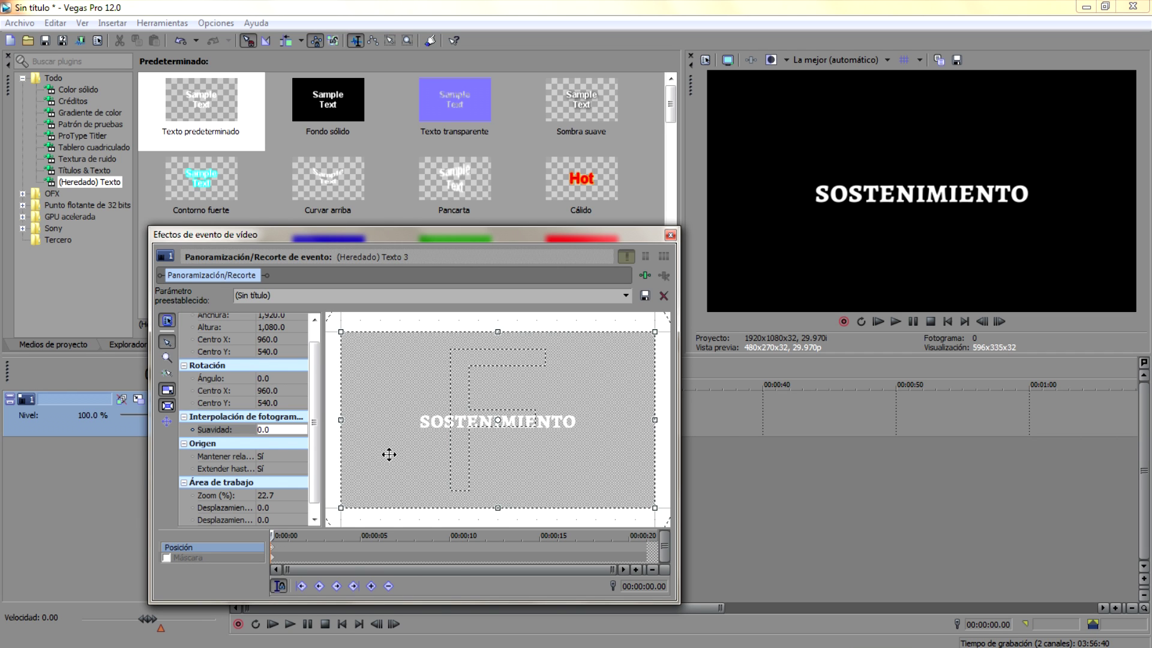
pyautogui.scroll(-1, 389, 455)
pyautogui.scroll(-2, 390, 454)
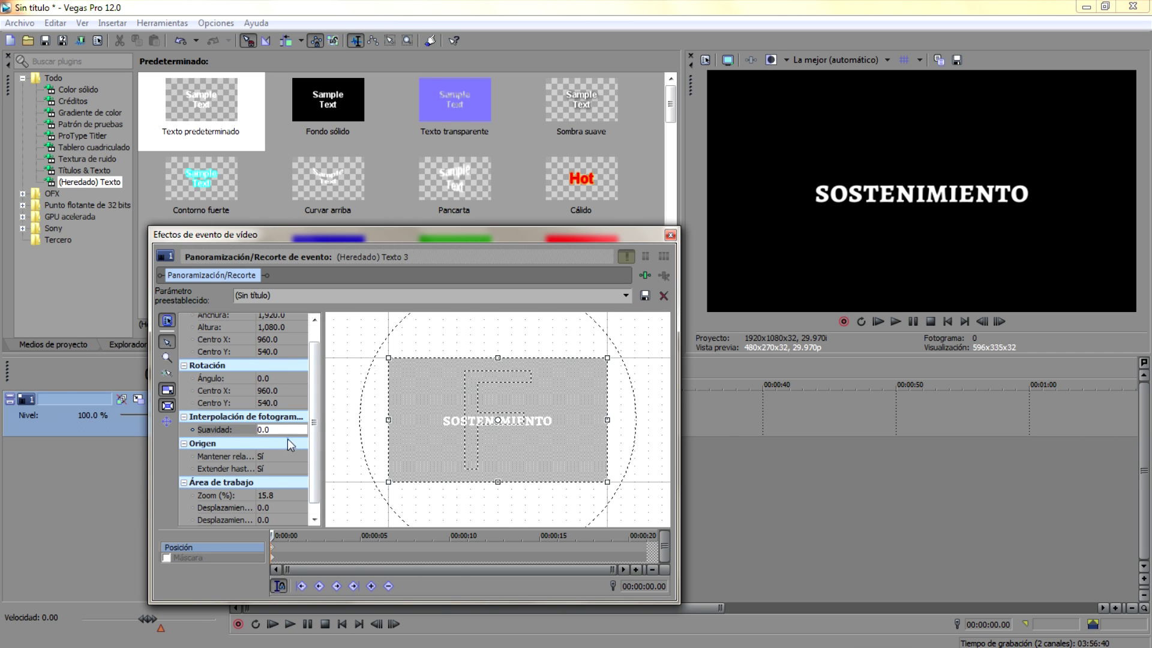
pyautogui.click(301, 430)
pyautogui.moveTo(263, 443); pyautogui.dragTo(312, 436)
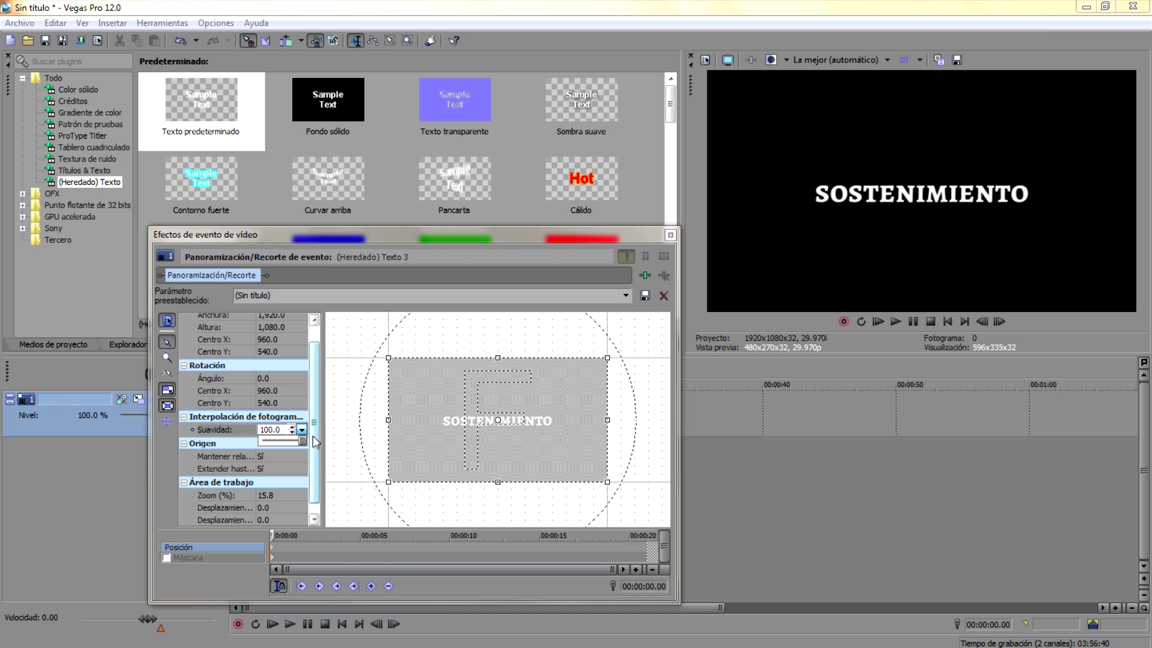
pyautogui.click(302, 429)
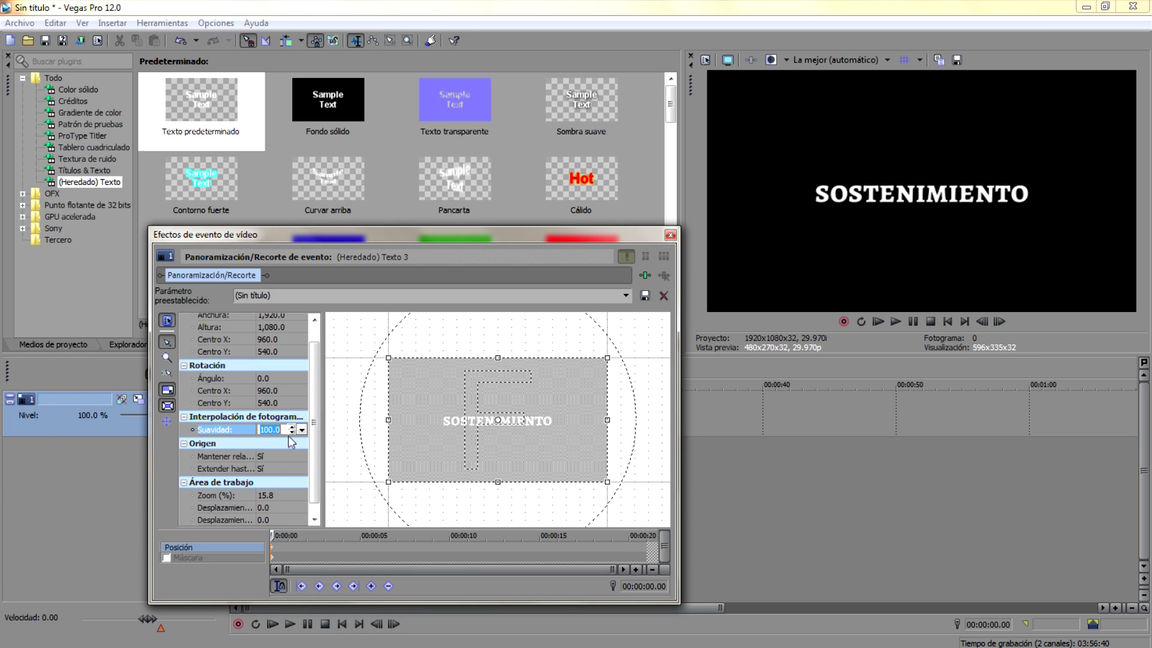
# - At the starting keyframe, move the pan frame to a centre of about -543, -44 and rotate it about 10.3 degrees
pyautogui.click(461, 450)
pyautogui.scroll(-2, 461, 450)
pyautogui.moveTo(471, 441); pyautogui.dragTo(364, 407)
pyautogui.moveTo(486, 393); pyautogui.dragTo(432, 398)
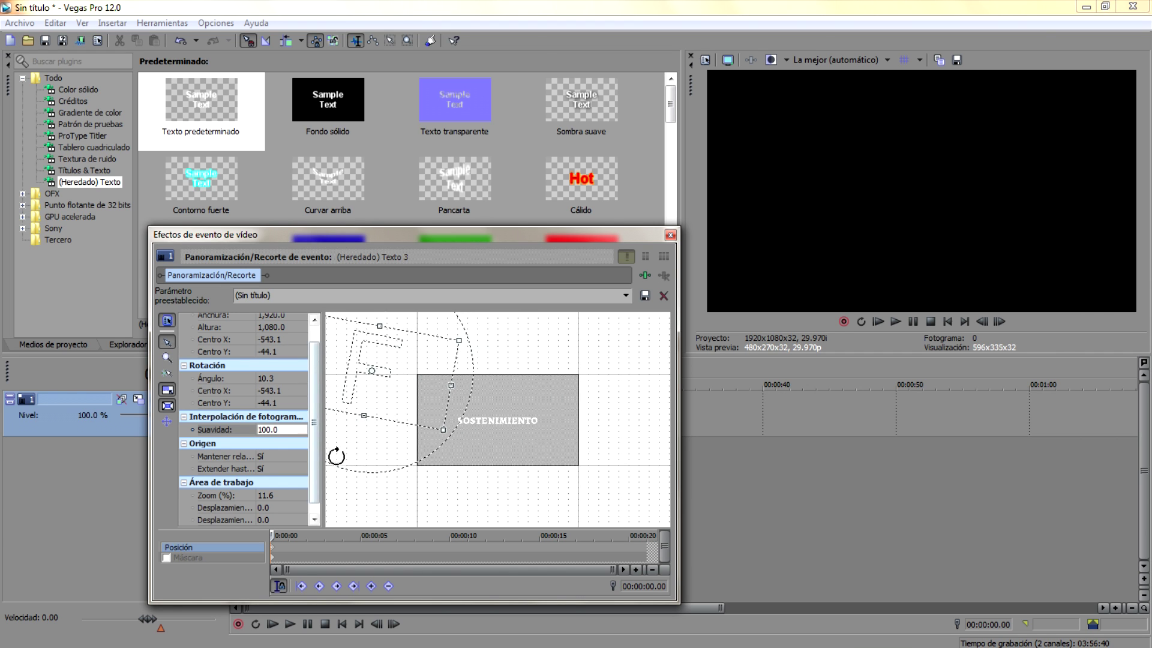
# - Add a position keyframe at 00:00:02.10 with the frame centred at about 2,566, 25 and rotated about -5.9 degrees
pyautogui.click(312, 546)
pyautogui.moveTo(398, 394); pyautogui.dragTo(645, 418)
pyautogui.moveTo(526, 376); pyautogui.dragTo(589, 387)
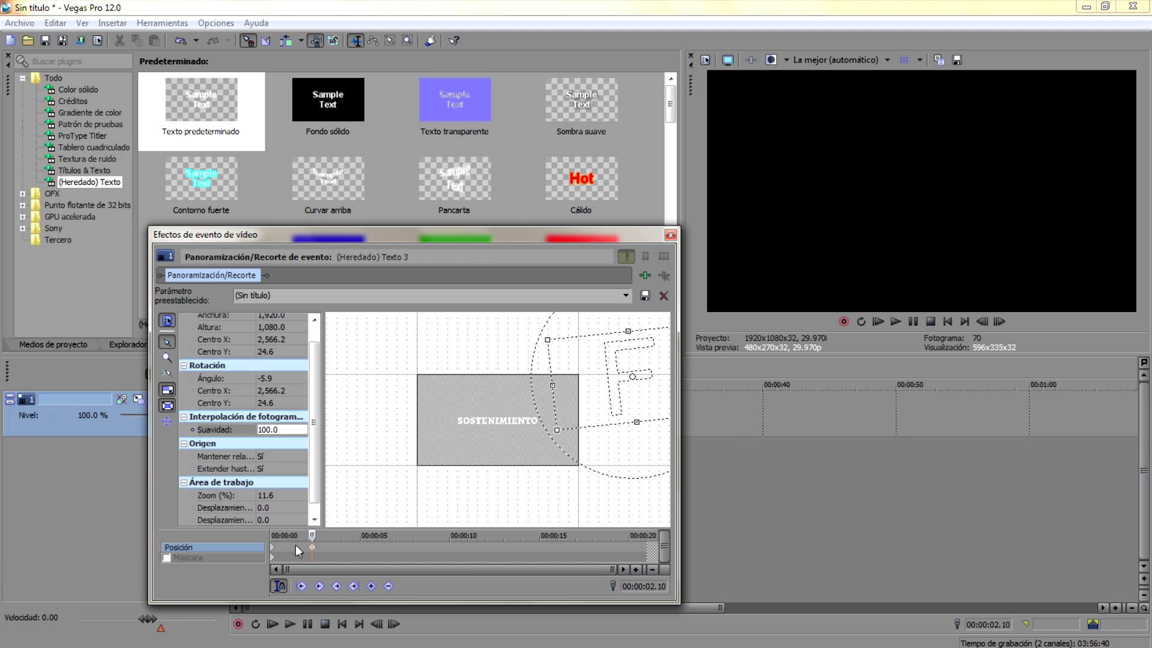
# - Add a position keyframe at 00:00:05.02 with the frame centred at about -1,376, 33 and rotated about 11 degrees
pyautogui.click(276, 547)
pyautogui.click(361, 546)
pyautogui.moveTo(578, 399); pyautogui.dragTo(386, 425)
pyautogui.moveTo(423, 343); pyautogui.dragTo(297, 355)
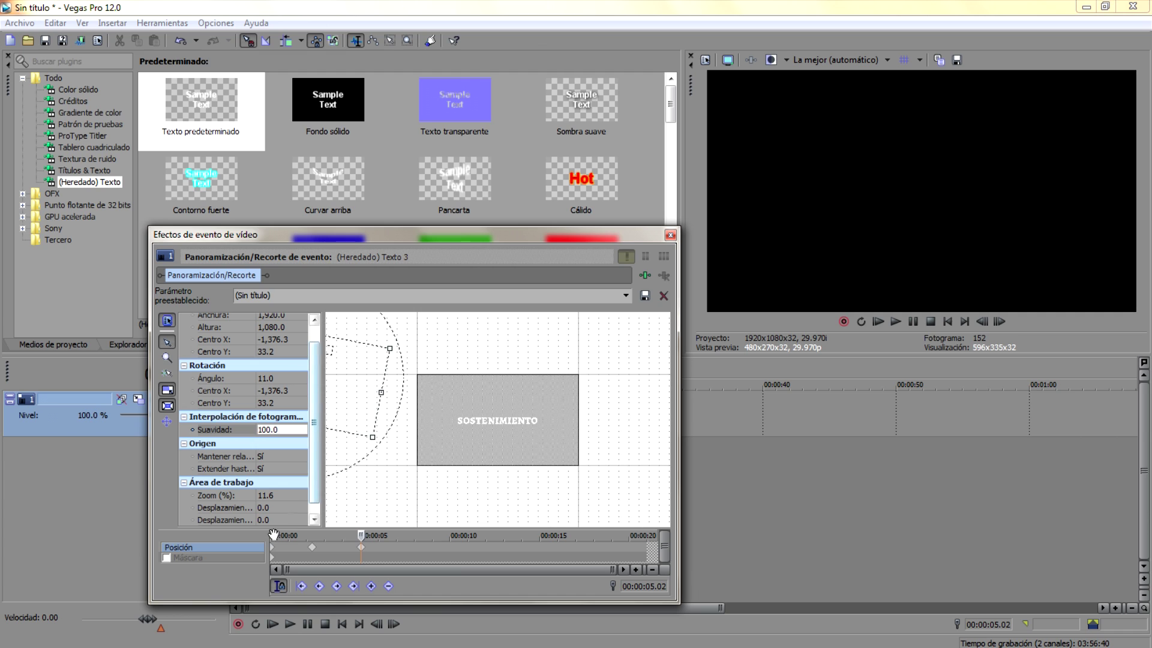
# - Reposition the starting frame to about -1,522, -259 and the 00:00:02.10 frame to about 3,597, -182, and nudge the 00:00:05.02 frame toward the canvas
pyautogui.click(273, 550)
pyautogui.moveTo(396, 400); pyautogui.dragTo(317, 384)
pyautogui.click(312, 547)
pyautogui.moveTo(540, 386); pyautogui.dragTo(673, 382)
pyautogui.click(359, 547)
pyautogui.moveTo(369, 387); pyautogui.dragTo(405, 382)
# - Play the title animation from the start and stop it
pyautogui.click(273, 548)
pyautogui.press('space')
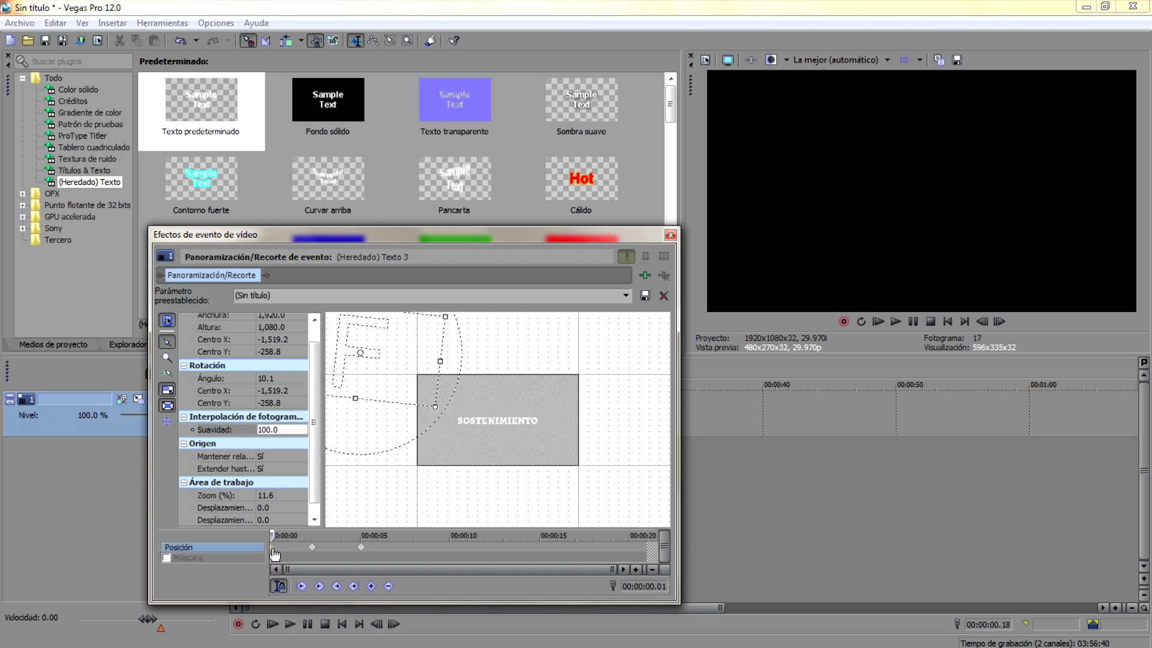
pyautogui.press('space')
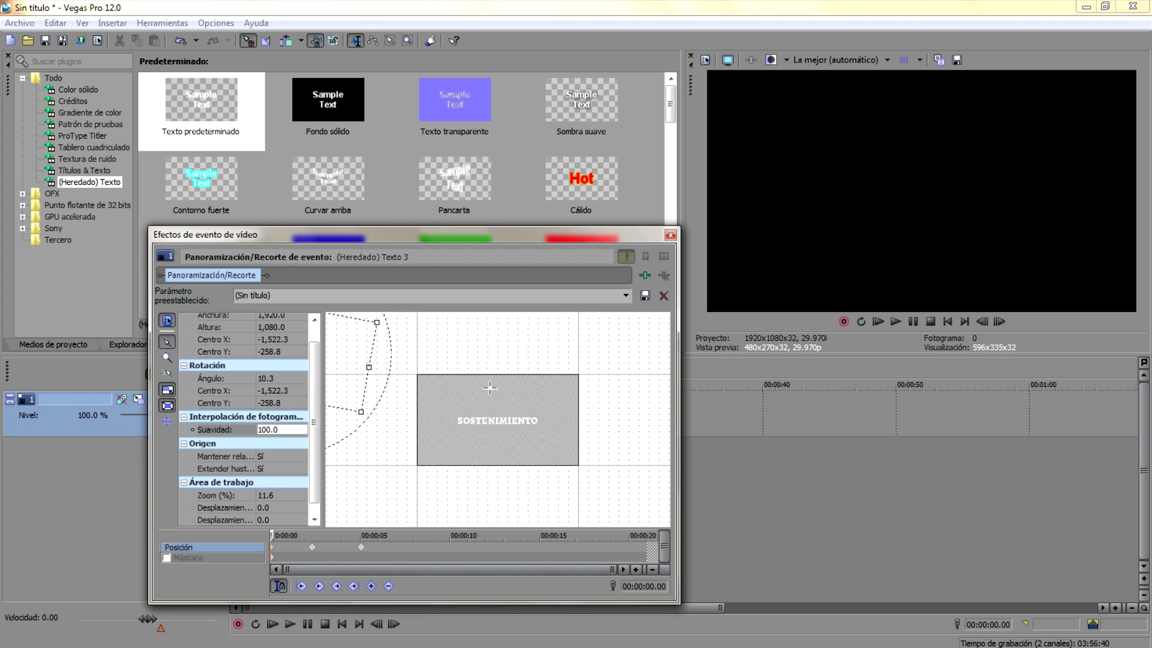
# - Move the pan frame slightly lower at the 00:00:02.10 keyframe and play the animation from the start
pyautogui.click(312, 547)
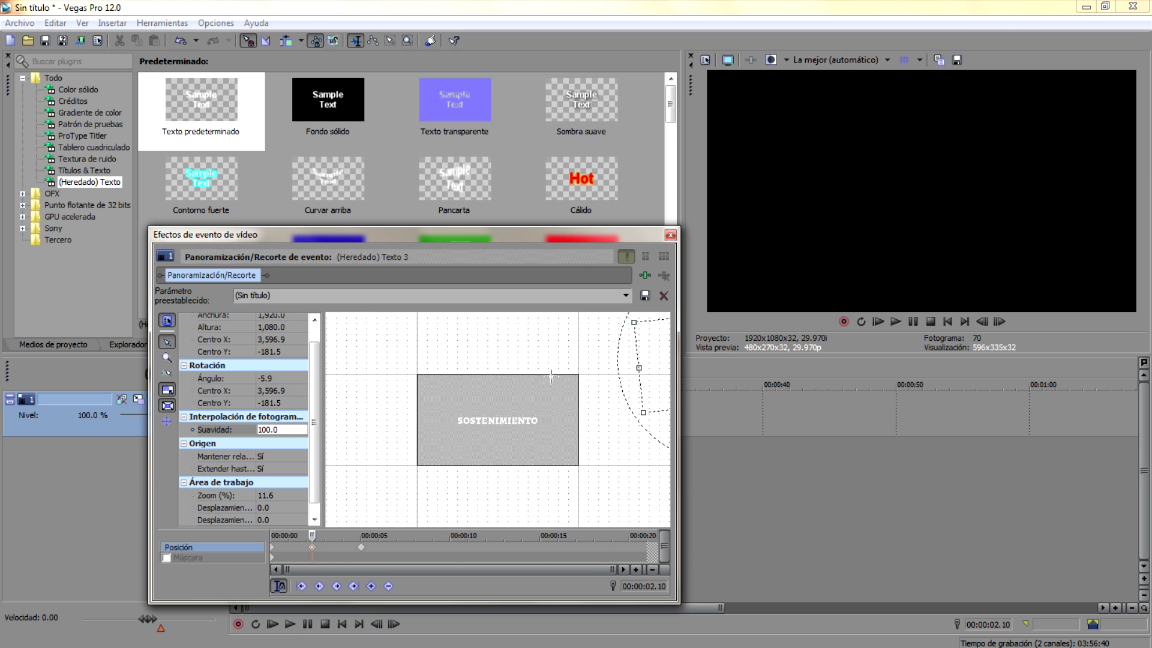
pyautogui.moveTo(646, 353); pyautogui.dragTo(652, 375)
pyautogui.click(275, 548)
pyautogui.press('space')
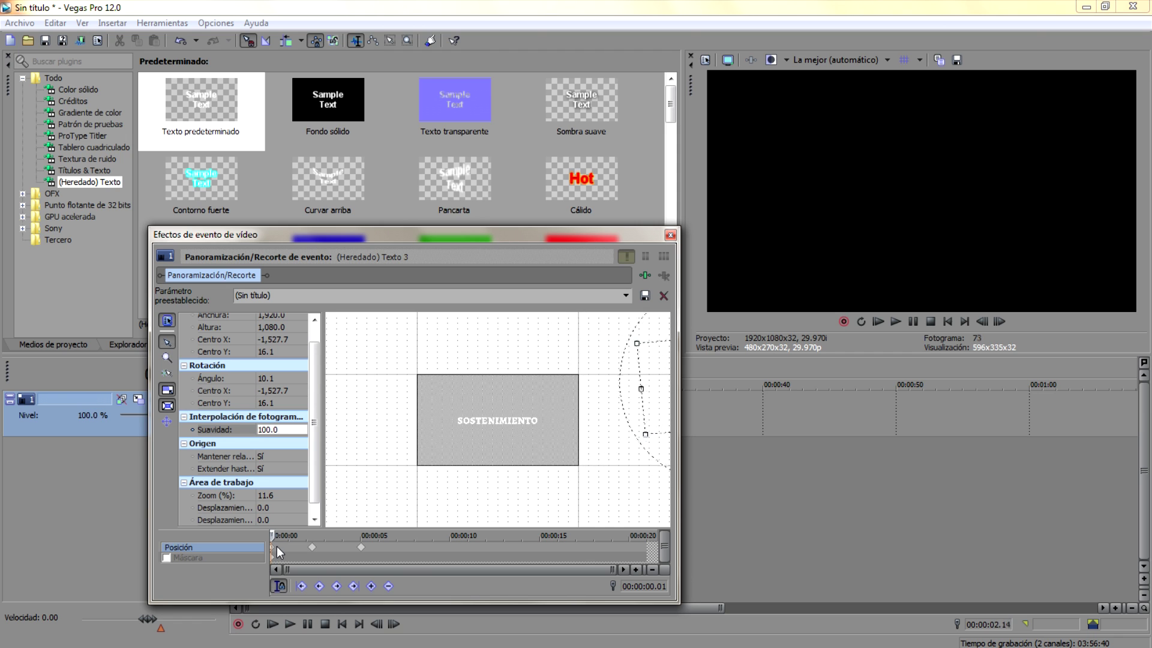
# - Nudge the pan frame at the 00:00:05.02 keyframe and replay the animation from the start
pyautogui.click(360, 547)
pyautogui.moveTo(394, 401); pyautogui.dragTo(382, 408)
pyautogui.click(275, 547)
pyautogui.press('space')
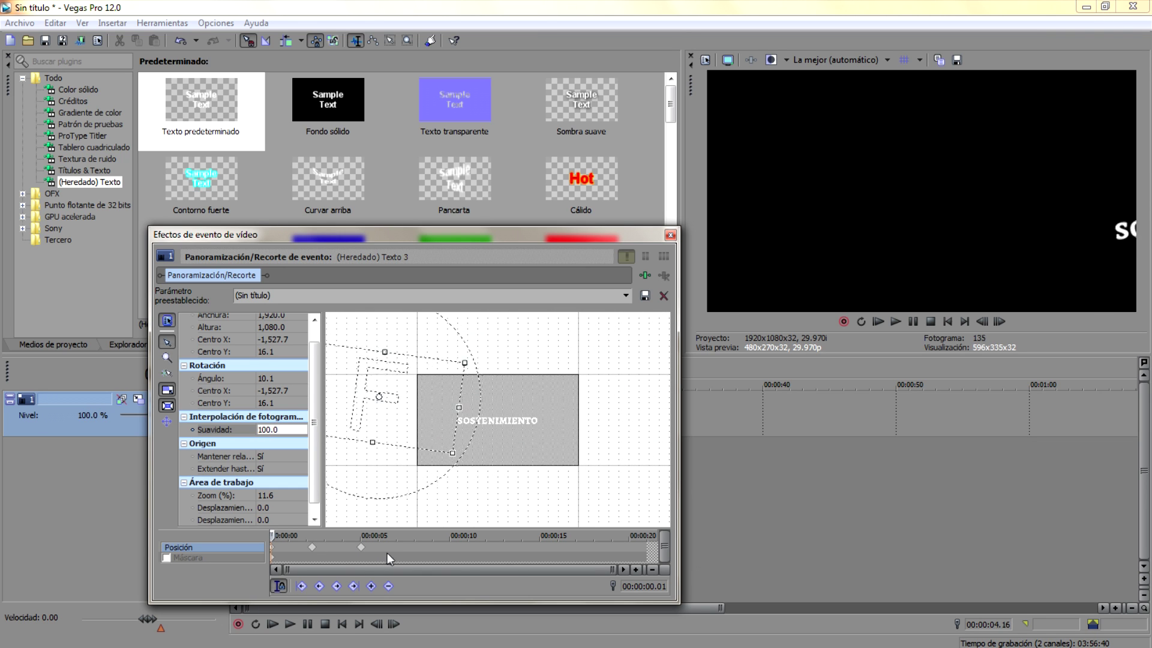
# - Add a keyframe at 00:00:08.04 with the frame centred at about 2,961, 626 and rotated about -21.5 degrees, and review the motion from 00:00:03.26
pyautogui.click(416, 548)
pyautogui.click(372, 428)
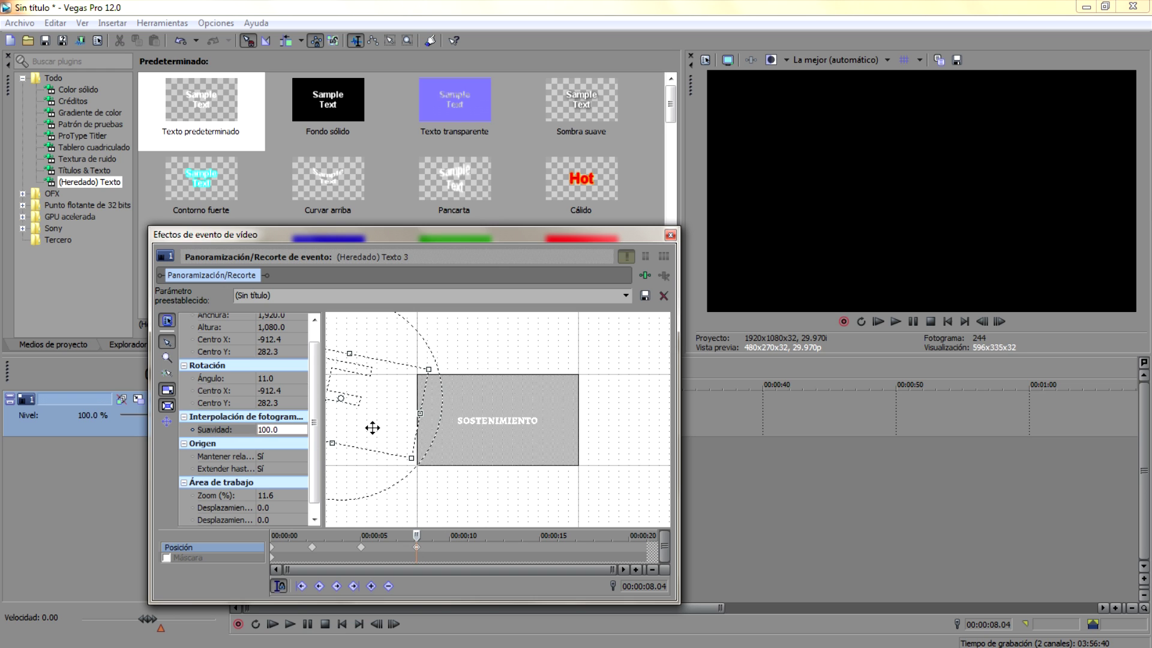
pyautogui.moveTo(377, 425); pyautogui.dragTo(606, 462)
pyautogui.moveTo(600, 379); pyautogui.dragTo(564, 379)
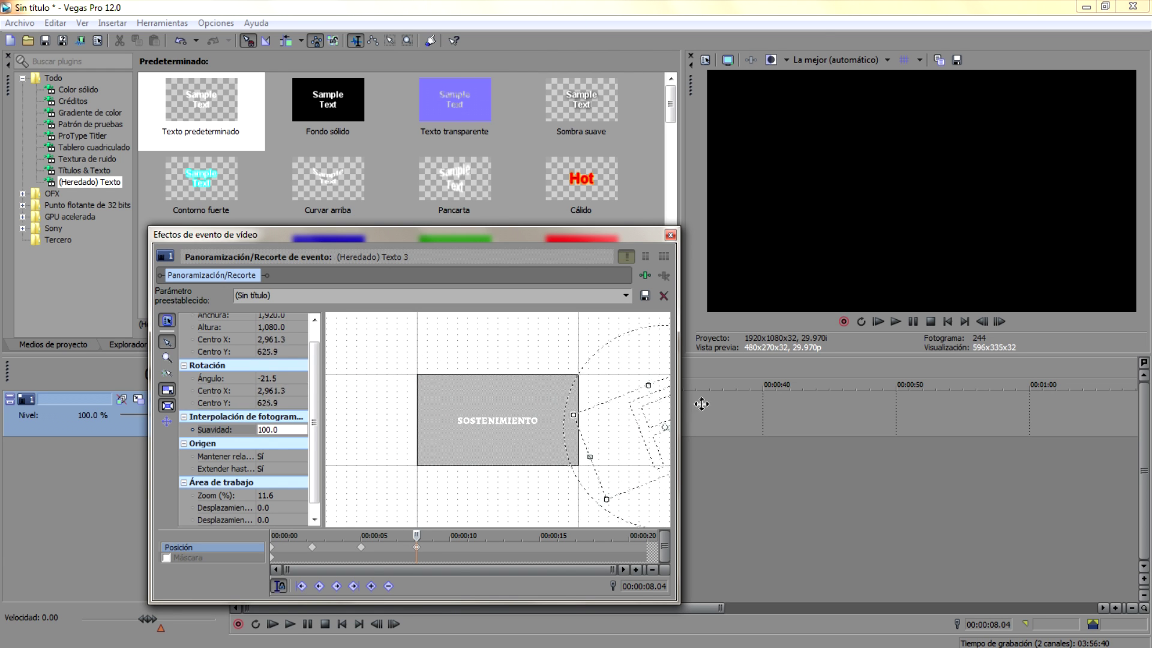
pyautogui.click(361, 547)
pyautogui.moveTo(360, 547); pyautogui.dragTo(340, 549)
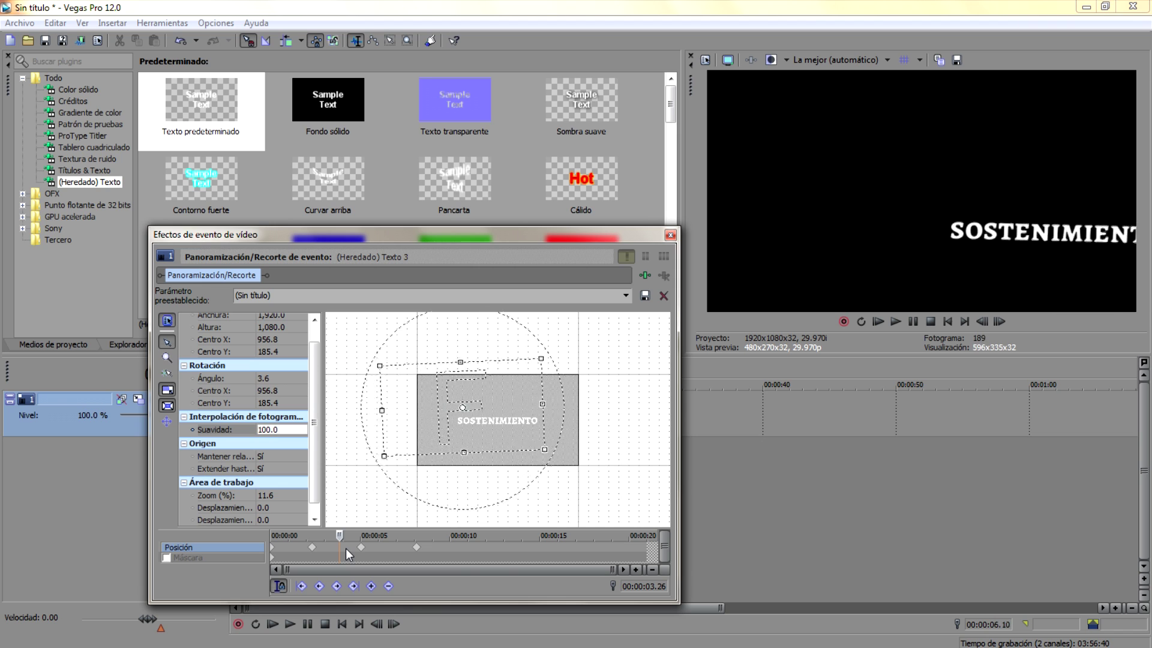
# - Add a position keyframe at 00:00:11.01 with the frame moved to the canvas's opposite side, and go to 00:00:07.19 on the position track
pyautogui.moveTo(450, 549); pyautogui.dragTo(468, 546)
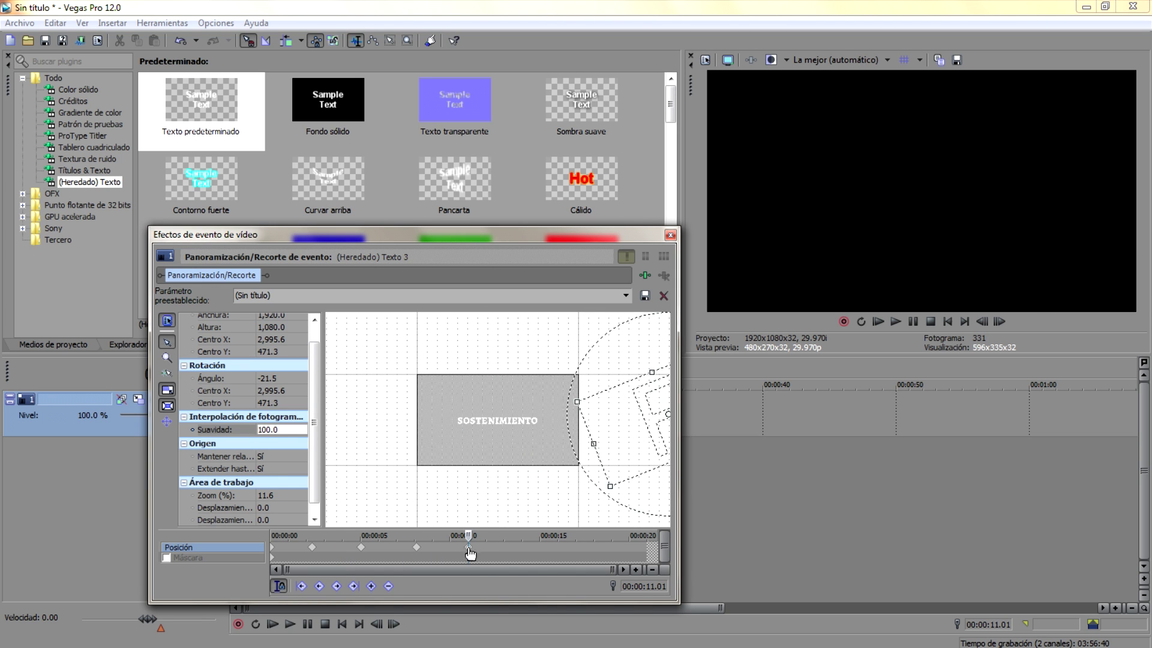
pyautogui.moveTo(611, 433); pyautogui.dragTo(516, 421)
pyautogui.moveTo(413, 424); pyautogui.dragTo(346, 428)
pyautogui.click(406, 554)
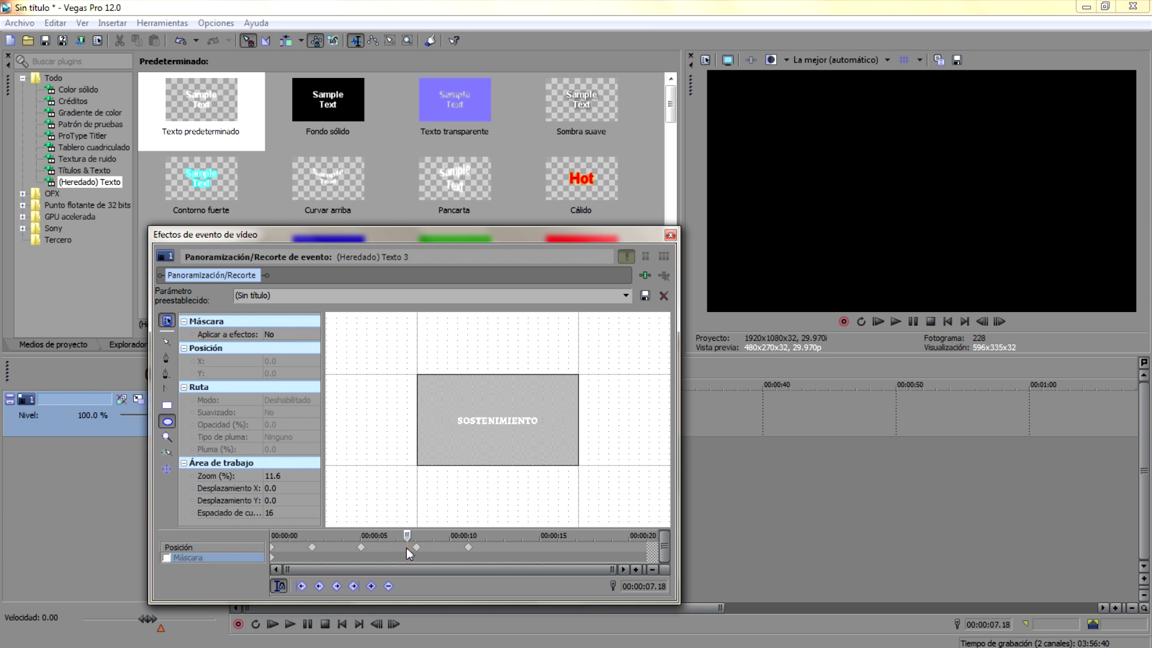
pyautogui.click(409, 549)
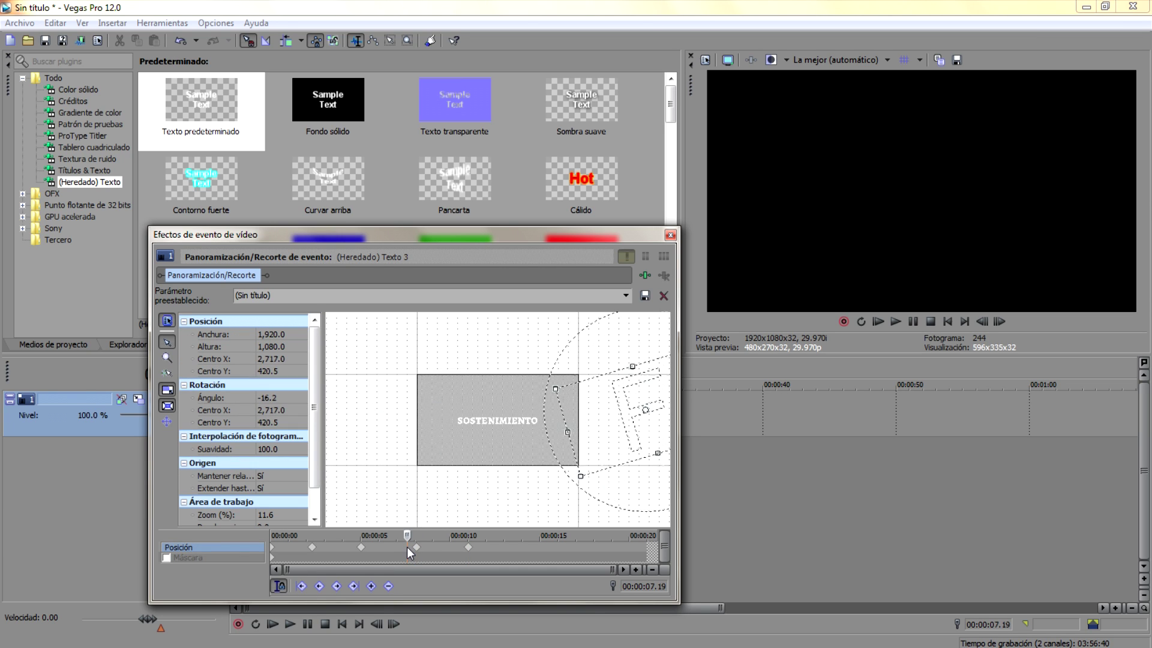
# - Review the motion from around 00:00:04, and add a keyframe near 00:00:14 with the frame moved right over the canvas and rotated slightly clockwise
pyautogui.click(348, 551)
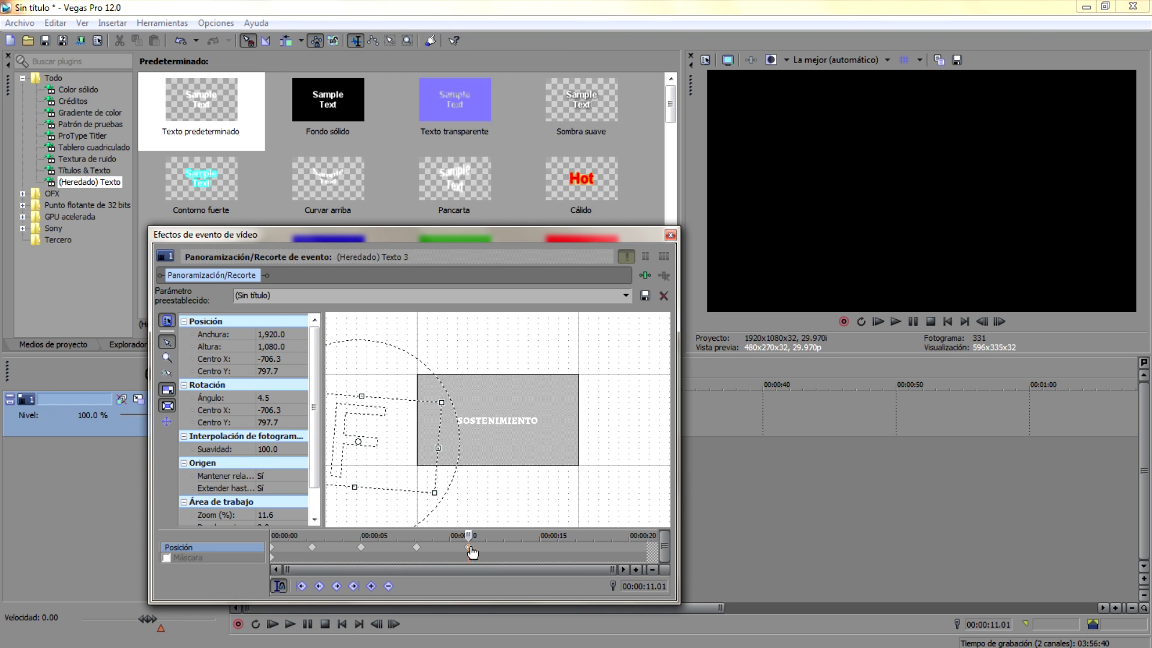
pyautogui.click(505, 548)
pyautogui.click(521, 549)
pyautogui.moveTo(411, 458); pyautogui.dragTo(561, 466)
pyautogui.moveTo(556, 403)
pyautogui.mouseDown()
pyautogui.moveTo(528, 396)
pyautogui.moveTo(554, 420)
pyautogui.mouseUp()
# - Add a keyframe at 00:00:17.01 with the frame centred at about 290, 720 and rotated about 7.6 degrees, and review the motion from around 00:00:10
pyautogui.click(575, 547)
pyautogui.moveTo(491, 409); pyautogui.dragTo(442, 409)
pyautogui.moveTo(429, 361); pyautogui.dragTo(453, 354)
pyautogui.moveTo(427, 406)
pyautogui.mouseDown()
pyautogui.moveTo(394, 408)
pyautogui.moveTo(404, 408)
pyautogui.mouseUp()
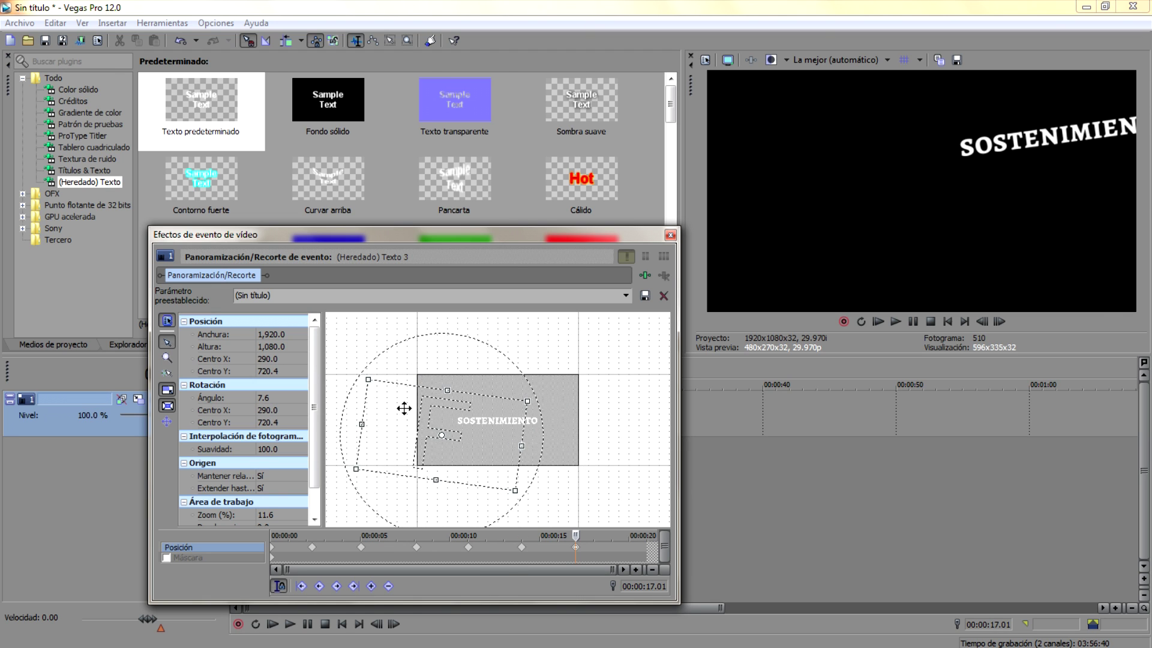
pyautogui.click(456, 546)
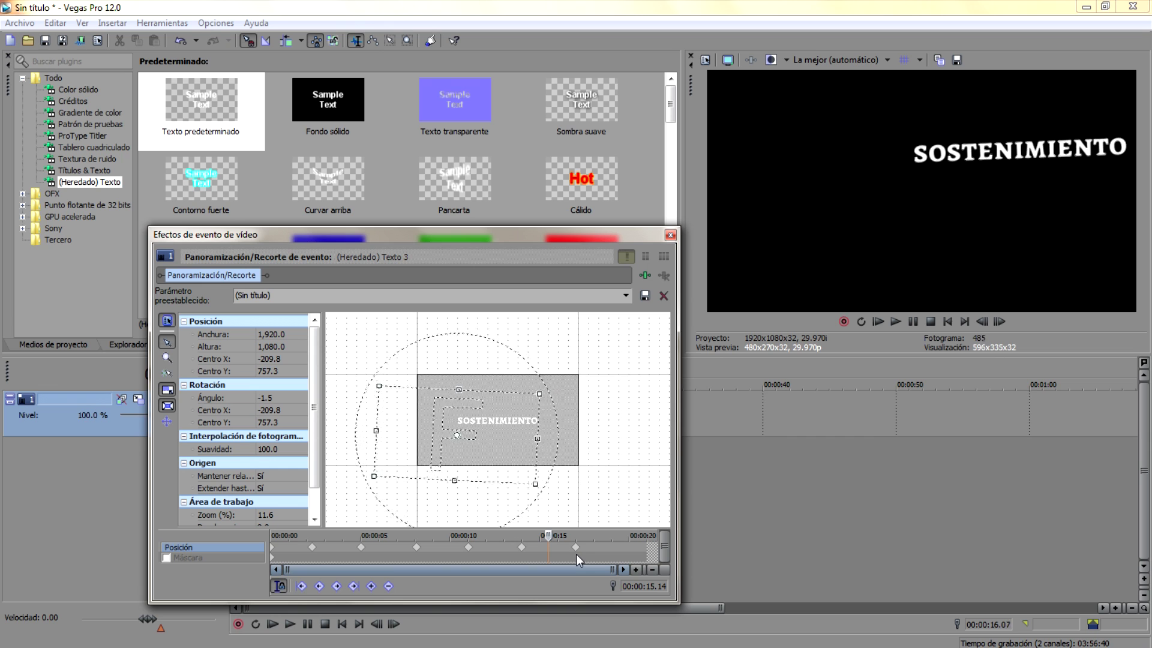
pyautogui.press('space')
# - Add a keyframe at 00:00:19.05 with the frame moved right to about the canvas's horizontal middle and rotated about -4 degrees
pyautogui.click(614, 547)
pyautogui.moveTo(488, 476); pyautogui.dragTo(533, 472)
pyautogui.moveTo(561, 380); pyautogui.dragTo(531, 379)
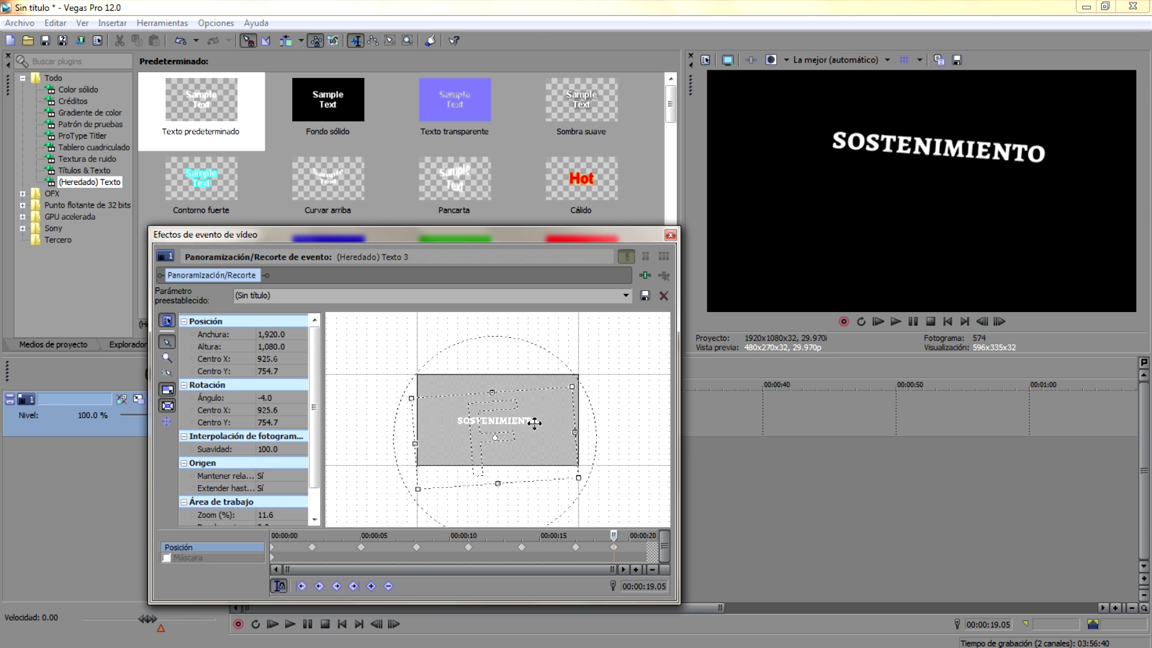
pyautogui.moveTo(532, 422); pyautogui.dragTo(560, 434)
# - Add a final keyframe at 00:00:21.00 with the frame rotated to about 1.8 degrees, and review the ending from around 00:00:13
pyautogui.click(647, 547)
pyautogui.moveTo(522, 379); pyautogui.dragTo(528, 383)
pyautogui.click(509, 547)
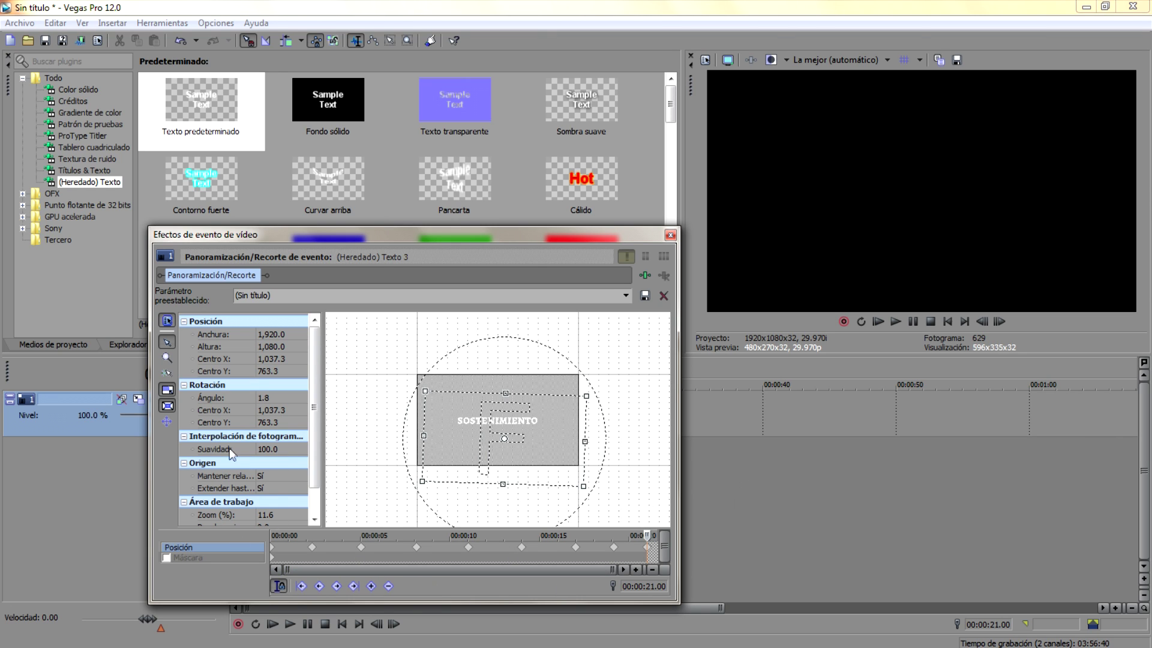
# - Close the title's Pan/Crop window and play the finished animation from the start of the timeline
pyautogui.click(670, 235)
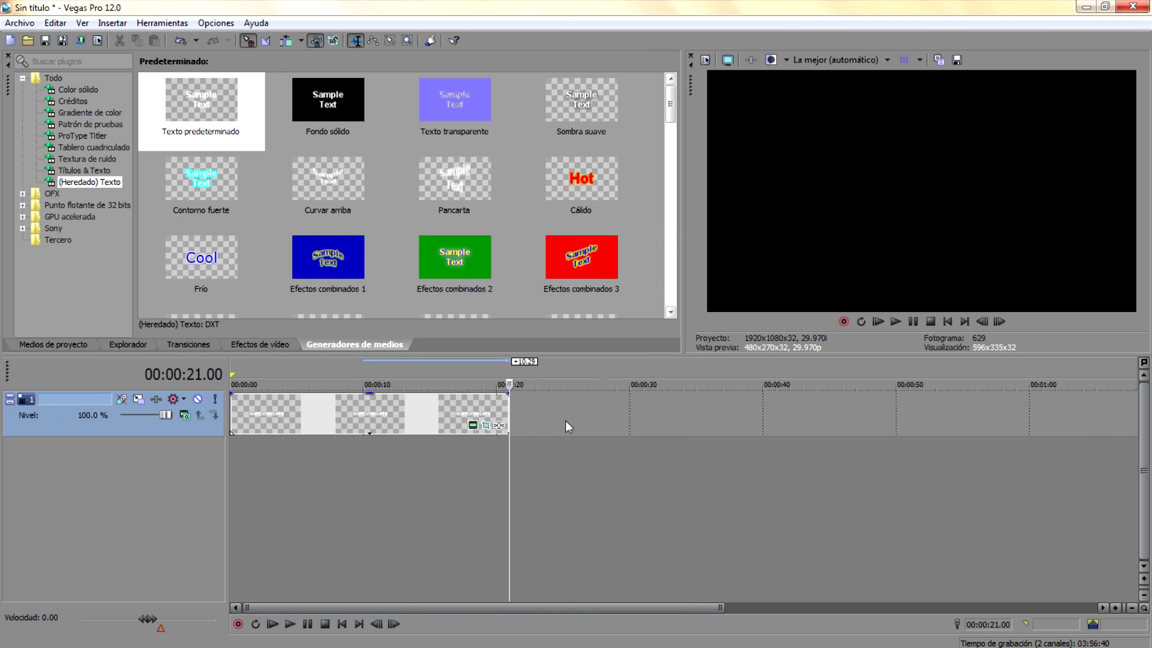
pyautogui.click(342, 624)
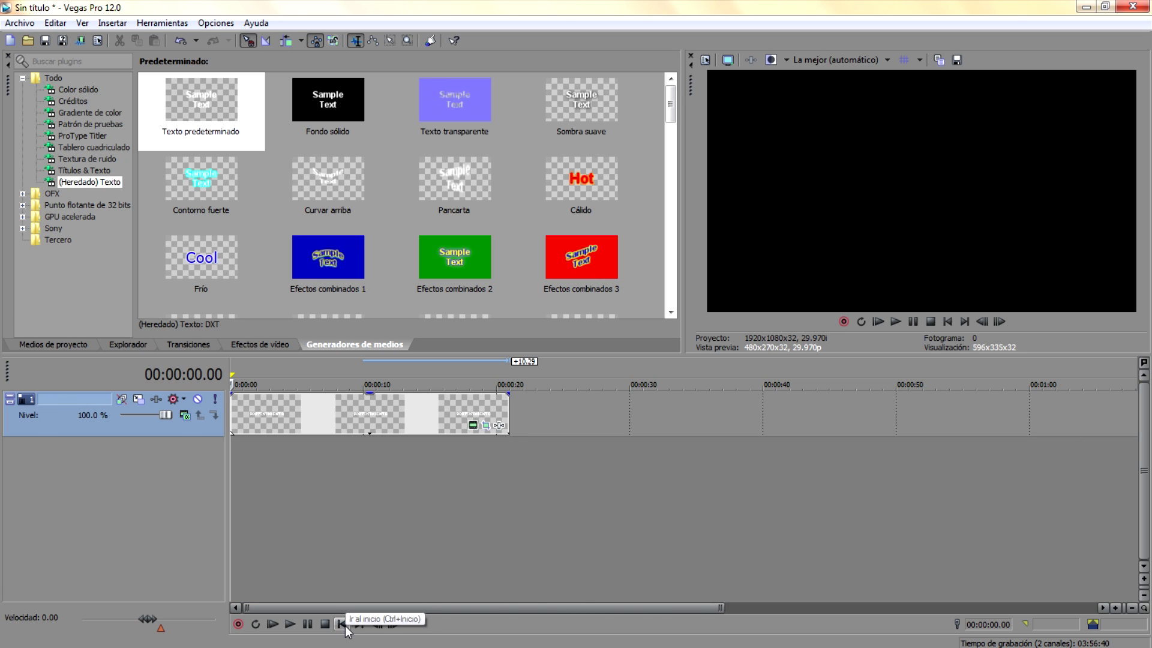
pyautogui.click(896, 322)
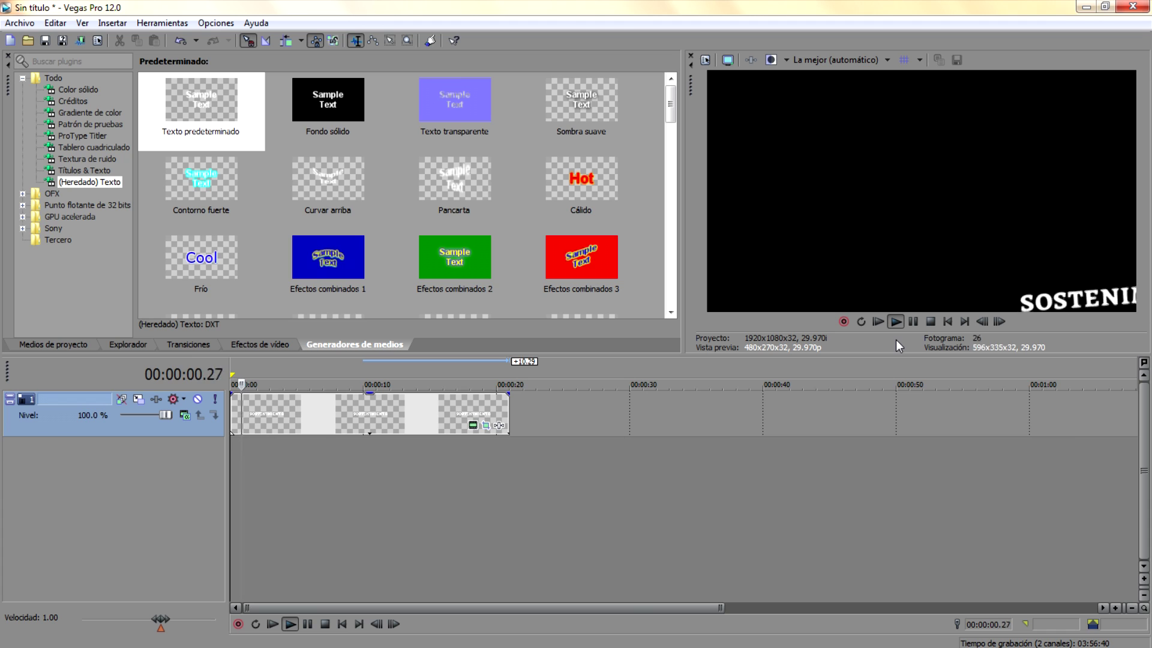